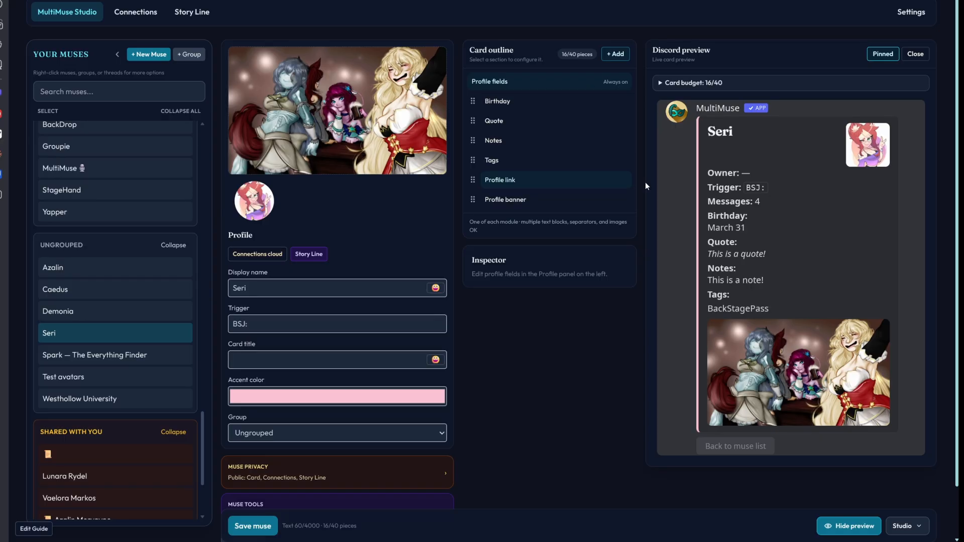
# Return to the classic Muse Editor to look over its layout, and switch back to the experimental Muse Studio.
pyautogui.click(903, 526)
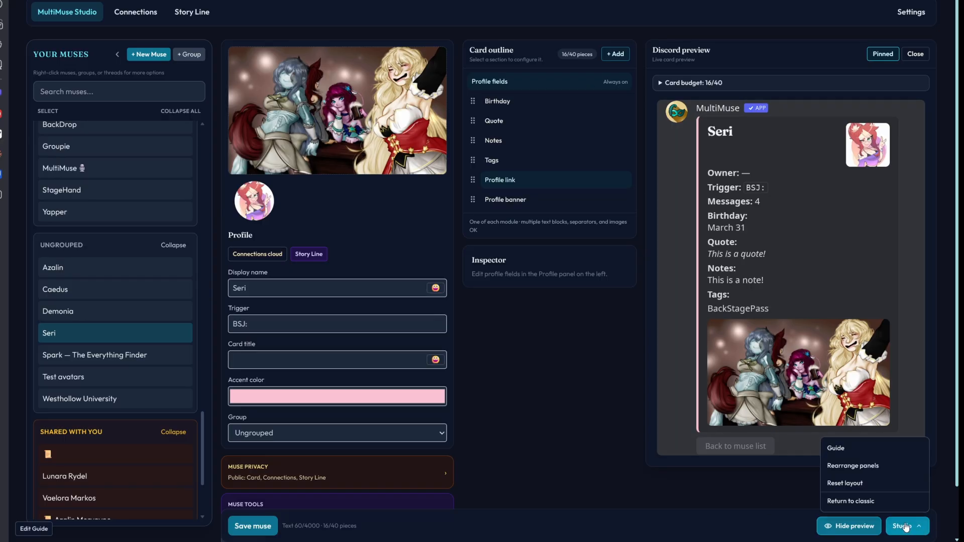
pyautogui.click(841, 506)
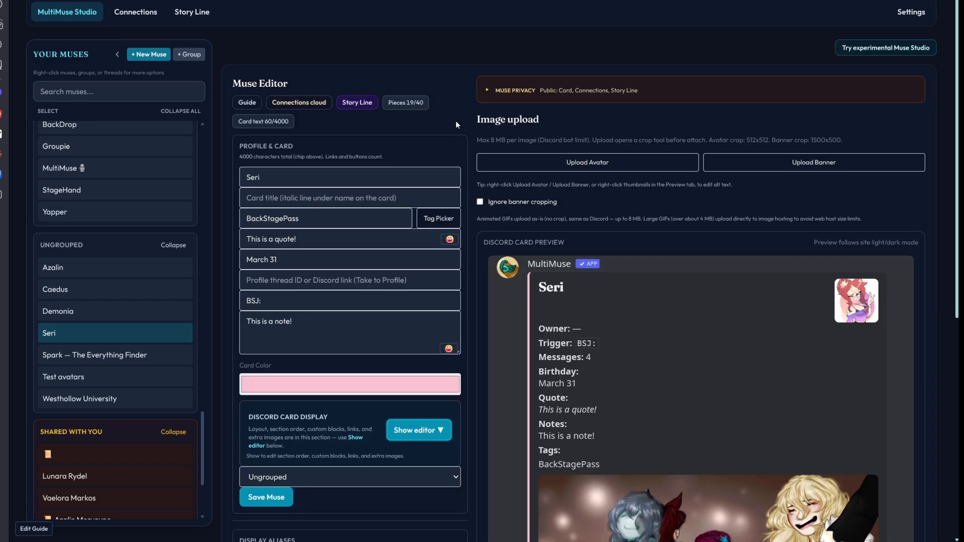
pyautogui.scroll(-5, 562, 290)
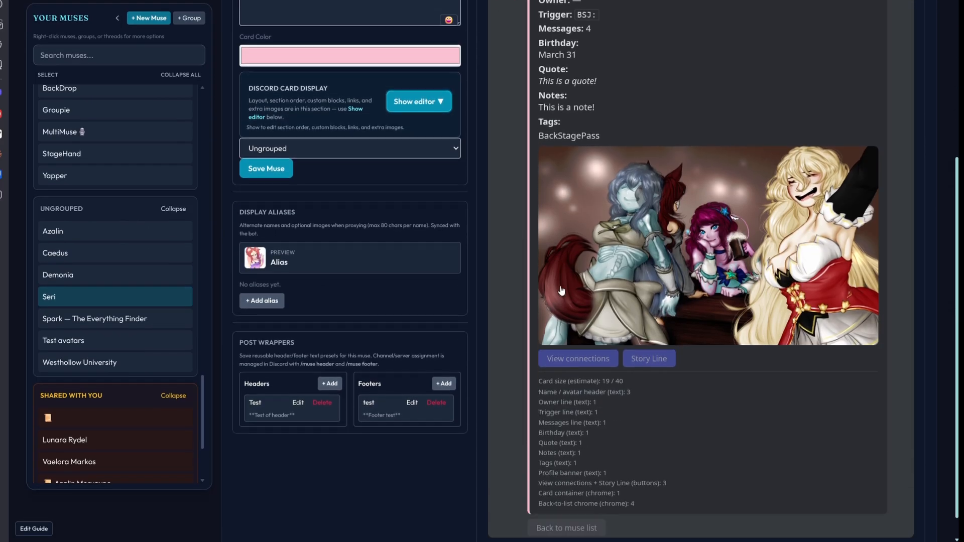
pyautogui.scroll(5, 537, 304)
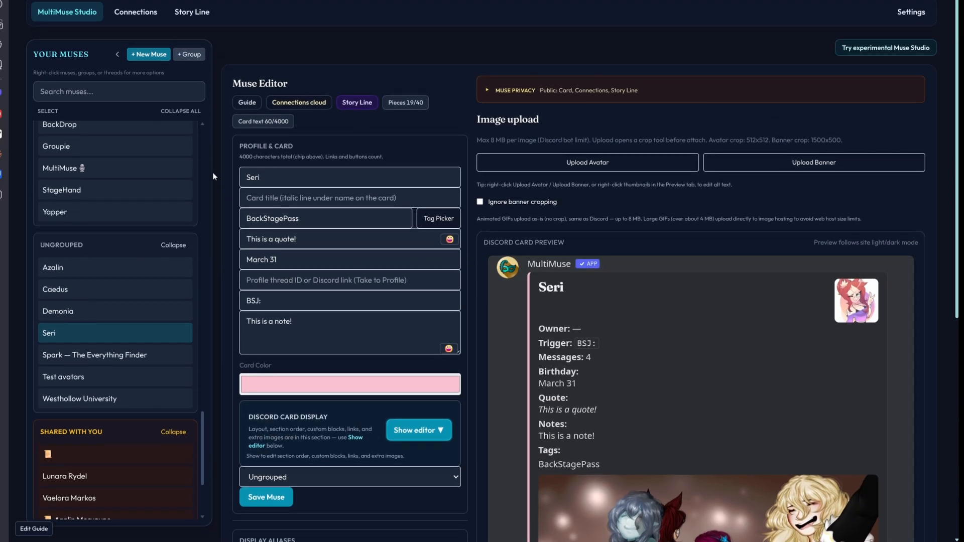
pyautogui.click(889, 51)
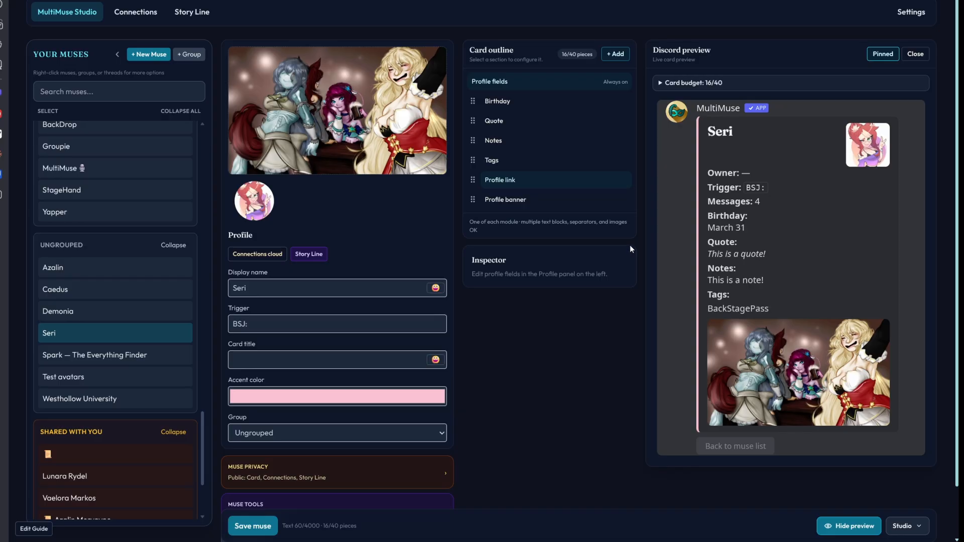
# Open the MultiMuse Studio guide and go through all six of its pages to the end.
pyautogui.click(908, 527)
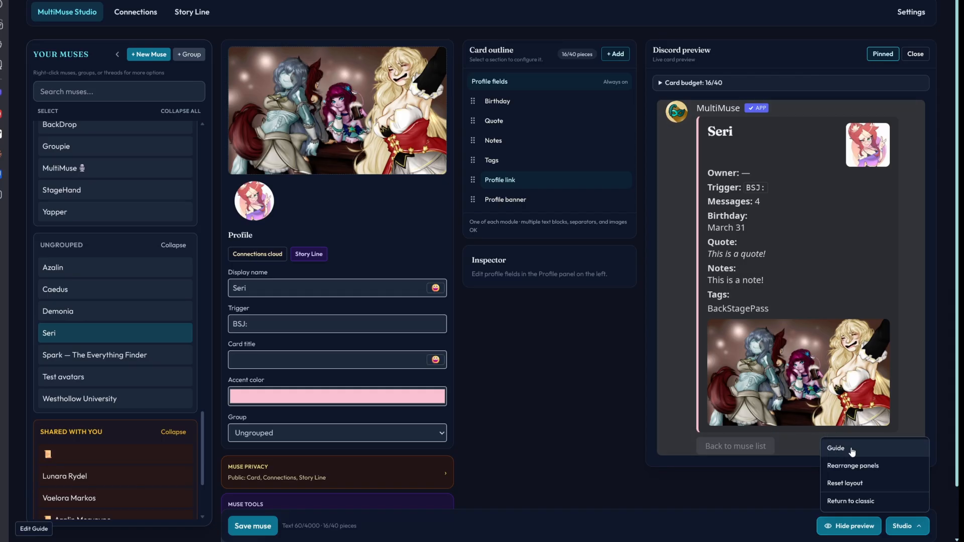
pyautogui.click(830, 457)
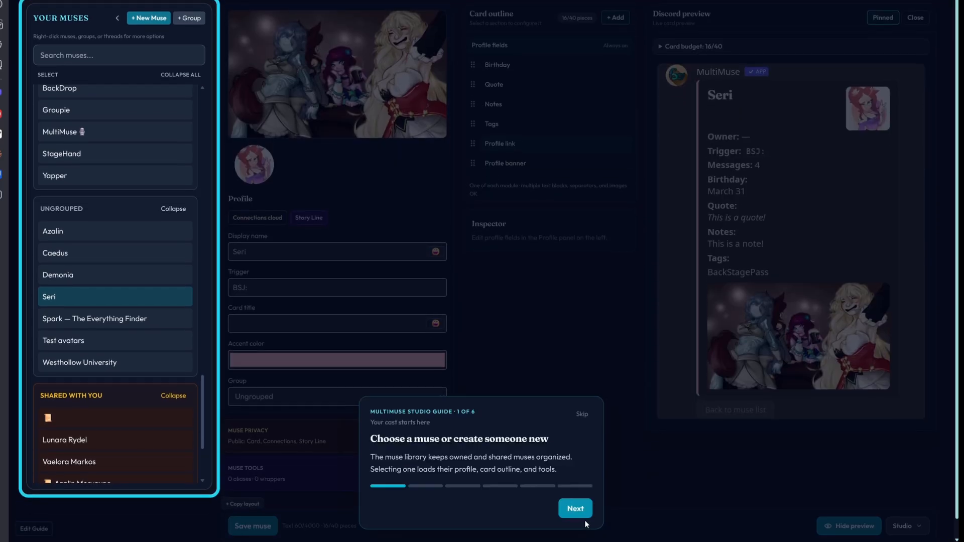
pyautogui.click(575, 508)
pyautogui.click(575, 508)
pyautogui.click(575, 508)
pyautogui.click(575, 508)
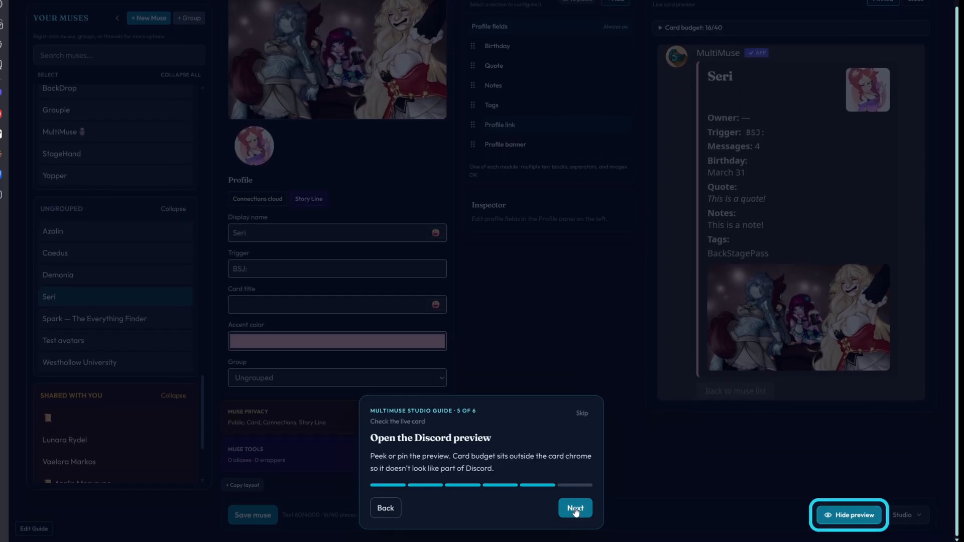
pyautogui.click(575, 508)
pyautogui.click(575, 509)
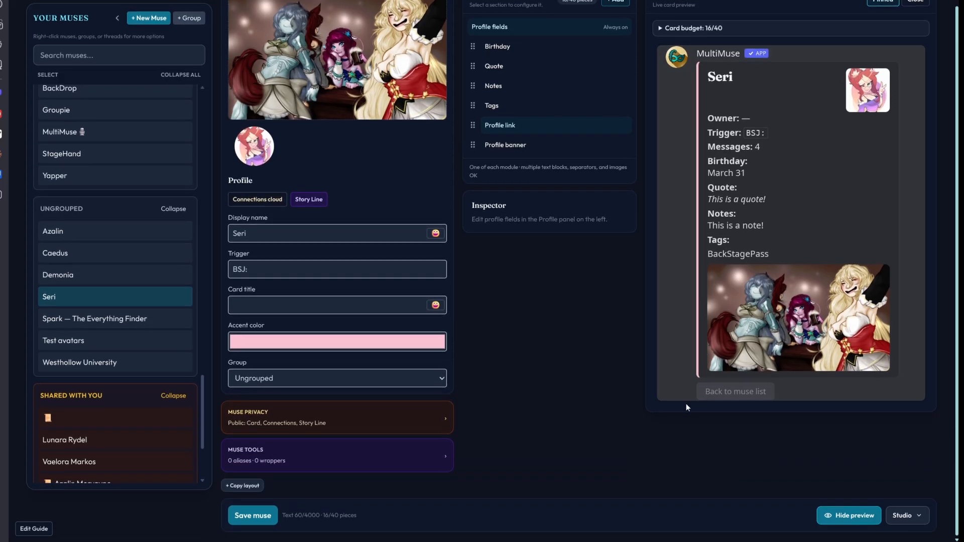
# Turn on panel rearranging and move the Inspector into its own column between the Card outline and the Discord preview.
pyautogui.click(903, 516)
pyautogui.click(865, 456)
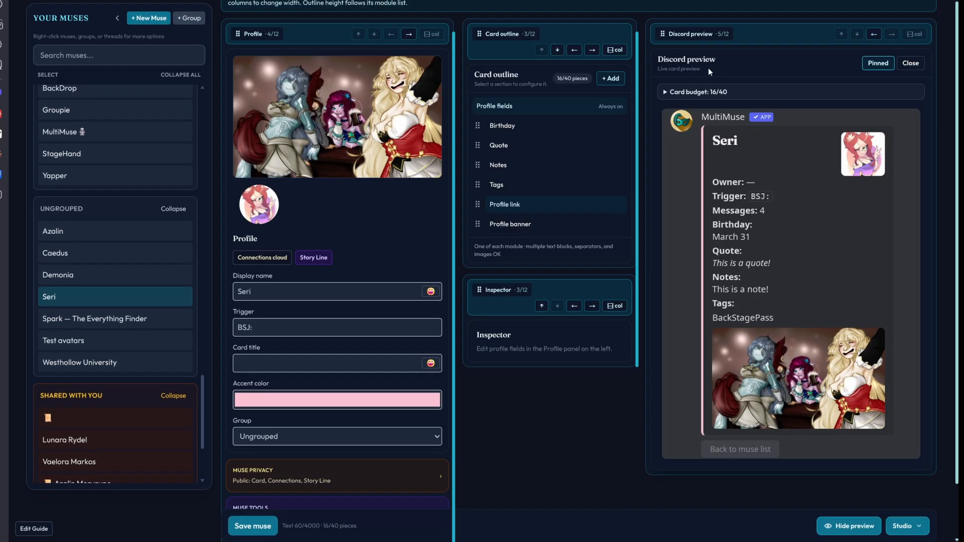
pyautogui.moveTo(660, 34)
pyautogui.mouseDown()
pyautogui.moveTo(634, 148)
pyautogui.moveTo(660, 40)
pyautogui.mouseUp()
pyautogui.moveTo(495, 291); pyautogui.dragTo(613, 311)
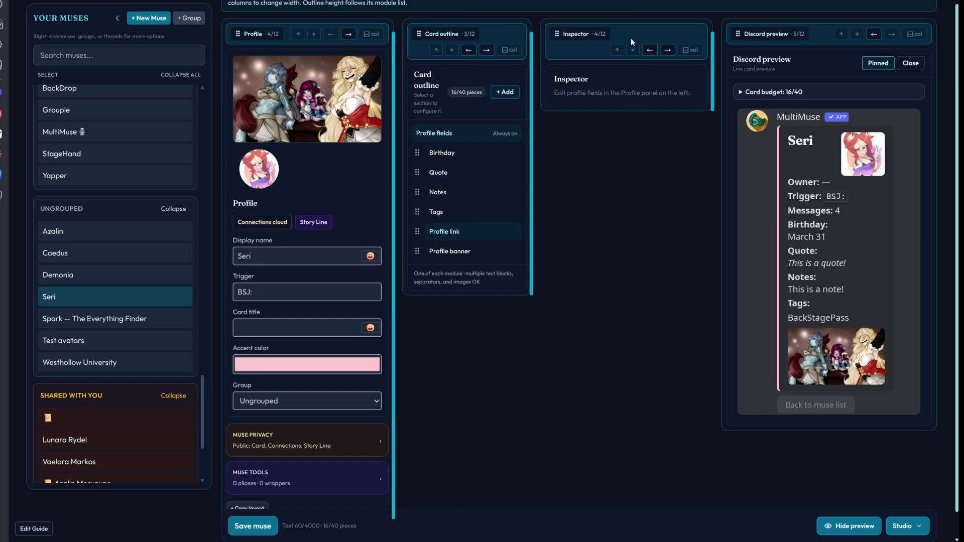
# View the Quote, Notes and Tags sections of the card outline in the Inspector.
pyautogui.click(454, 173)
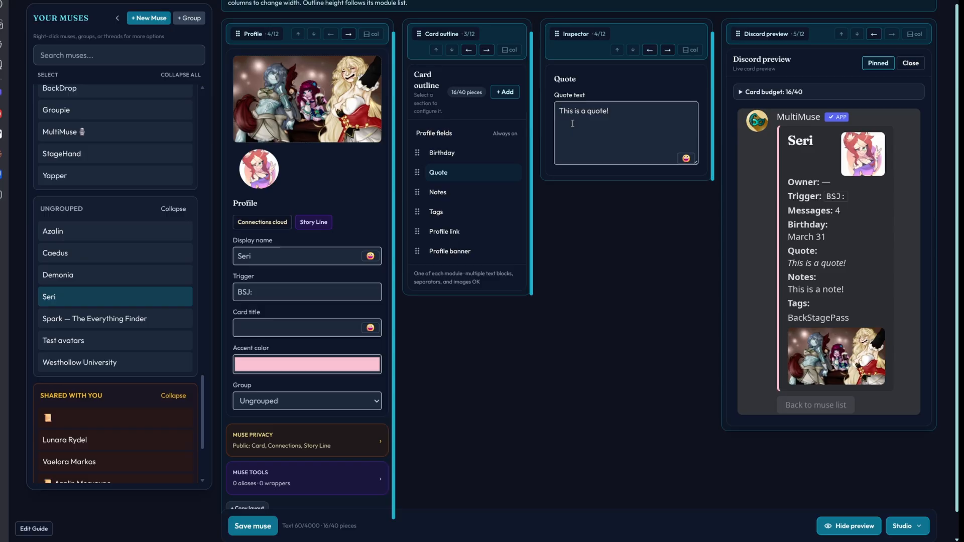
pyautogui.click(462, 199)
pyautogui.click(460, 212)
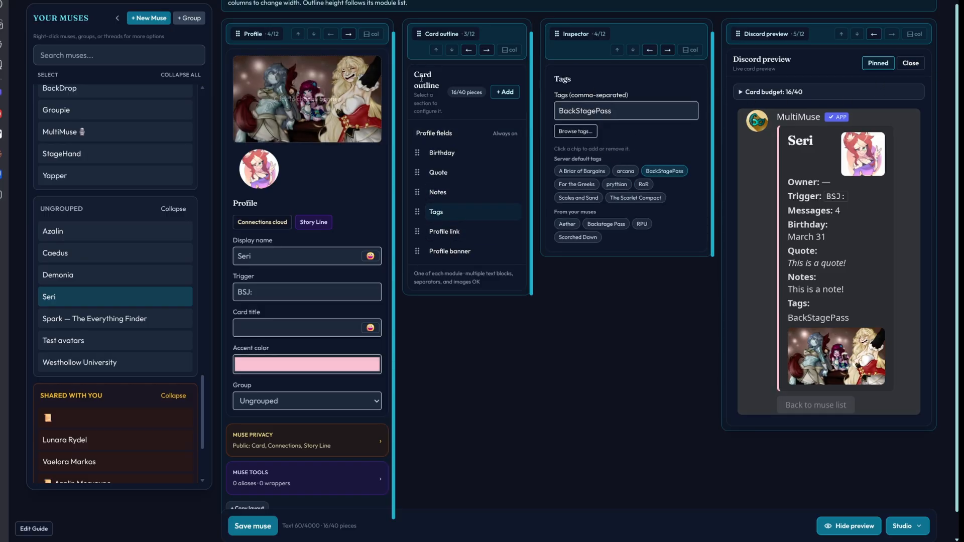
# Move the Inspector back under the Card outline and stack the Discord preview in the same column.
pyautogui.click(649, 50)
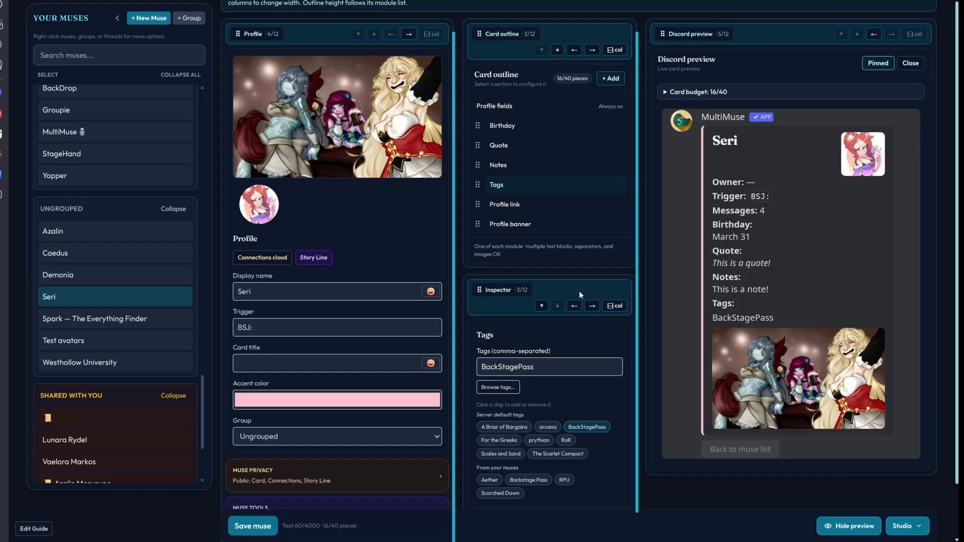
pyautogui.moveTo(663, 33); pyautogui.dragTo(502, 55)
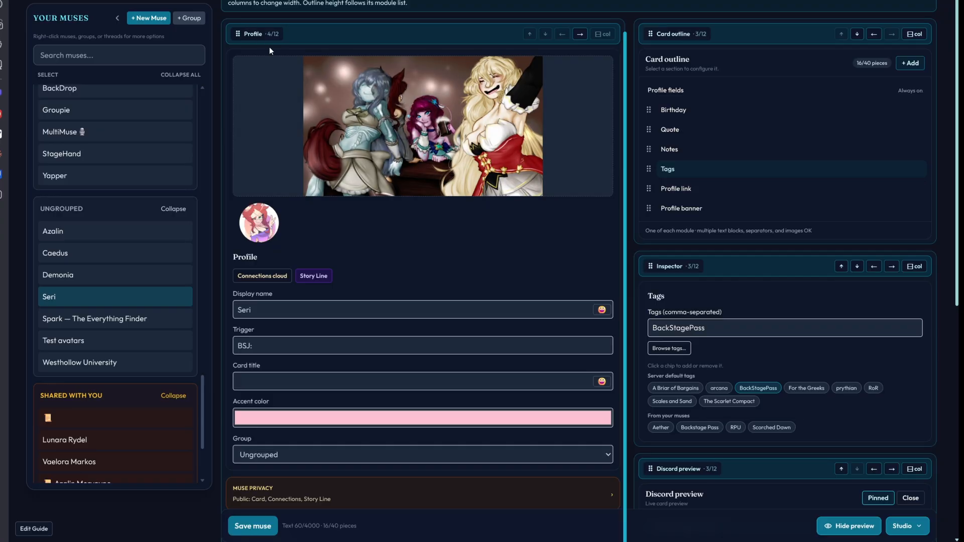
pyautogui.scroll(-8, 281, 228)
pyautogui.scroll(8, 519, 298)
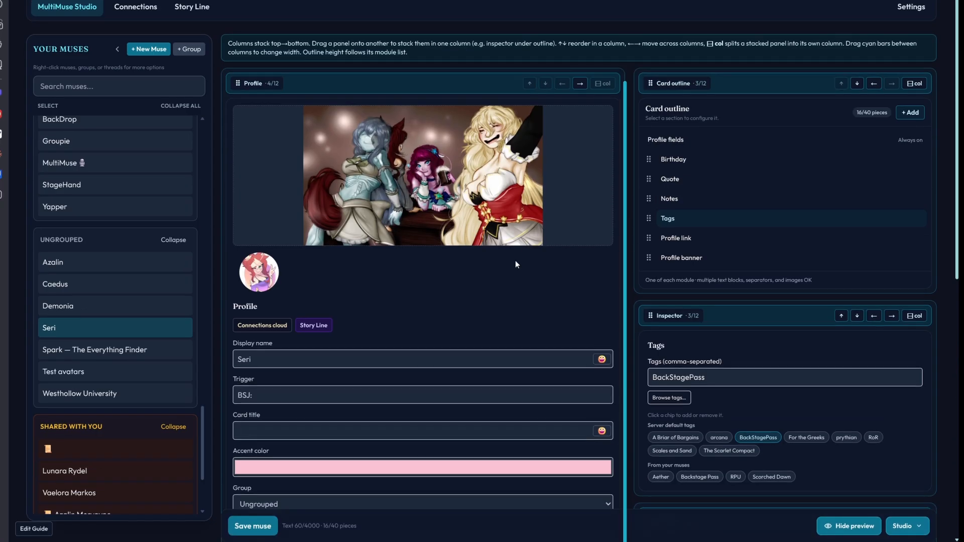
# Reset the studio panels to the default layout, and reset them once more after re-entering panel rearranging.
pyautogui.click(916, 533)
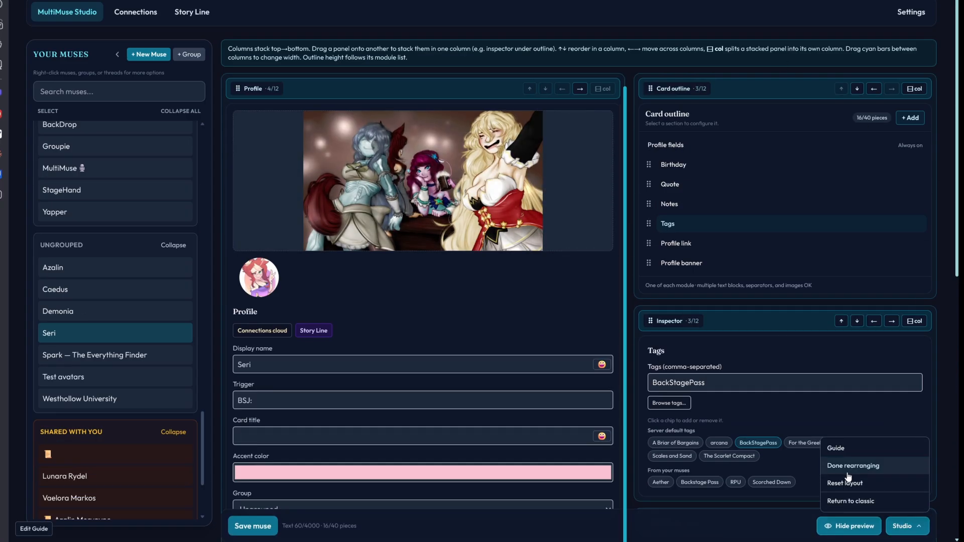
pyautogui.click(844, 480)
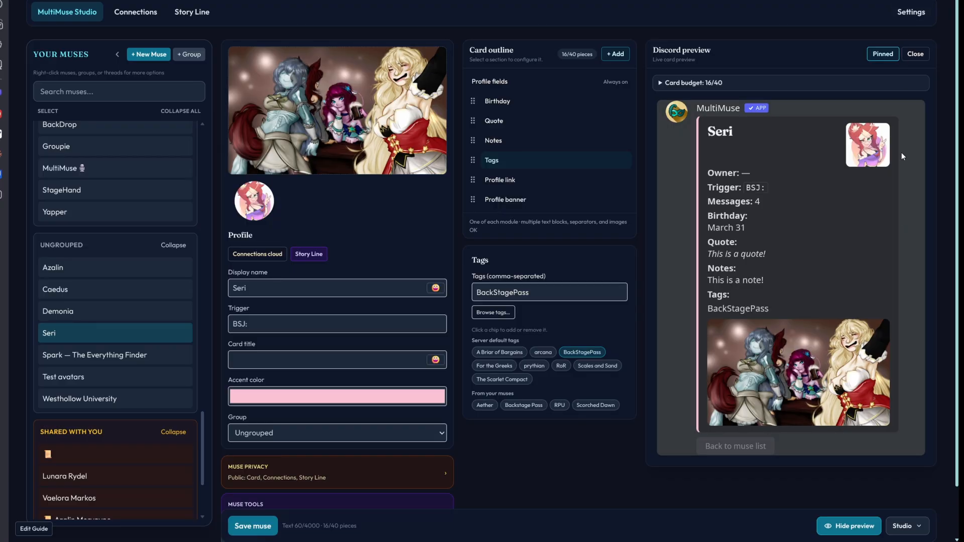
pyautogui.click(904, 526)
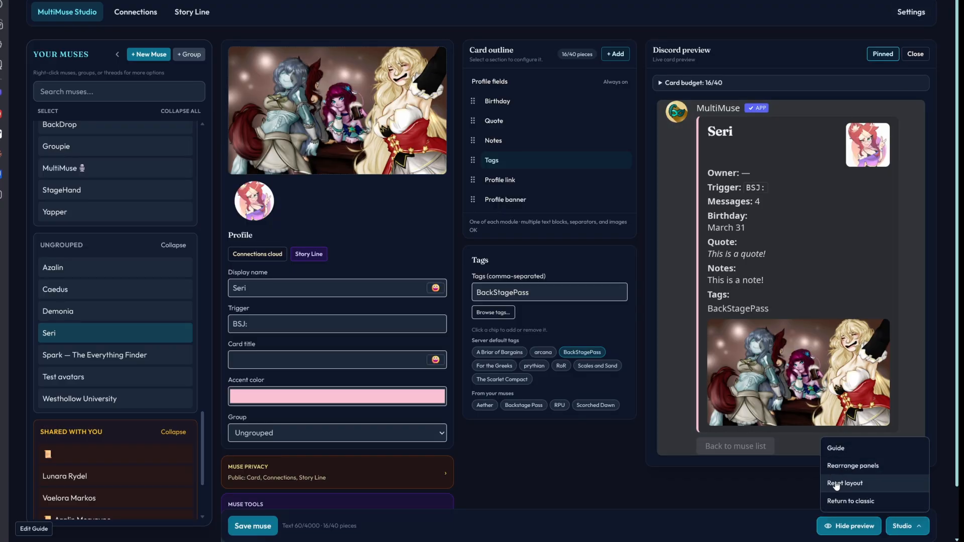
pyautogui.click(852, 466)
pyautogui.click(903, 526)
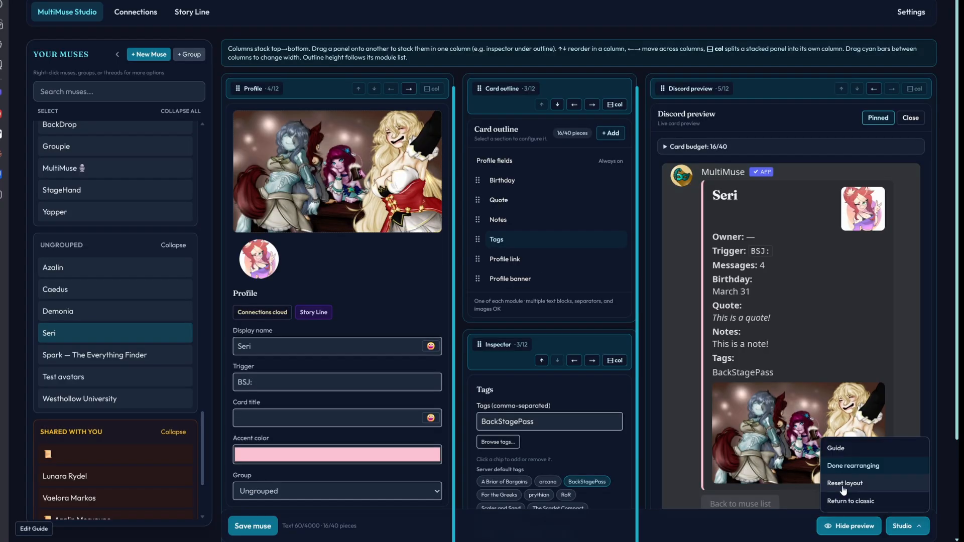
pyautogui.click(845, 483)
# Close the pinned Discord preview and peek at it briefly as an overlay before dismissing it.
pyautogui.click(910, 56)
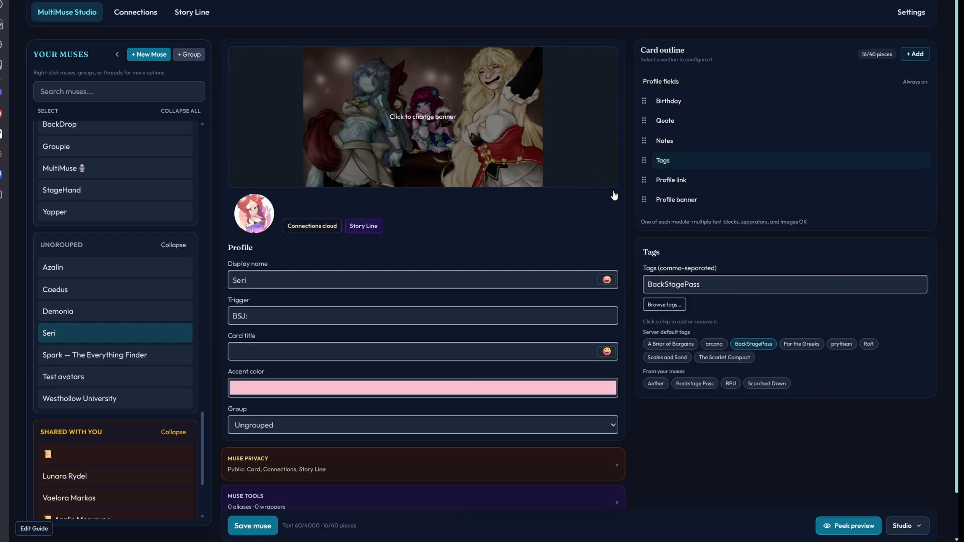
pyautogui.click(848, 526)
pyautogui.scroll(-1, 765, 241)
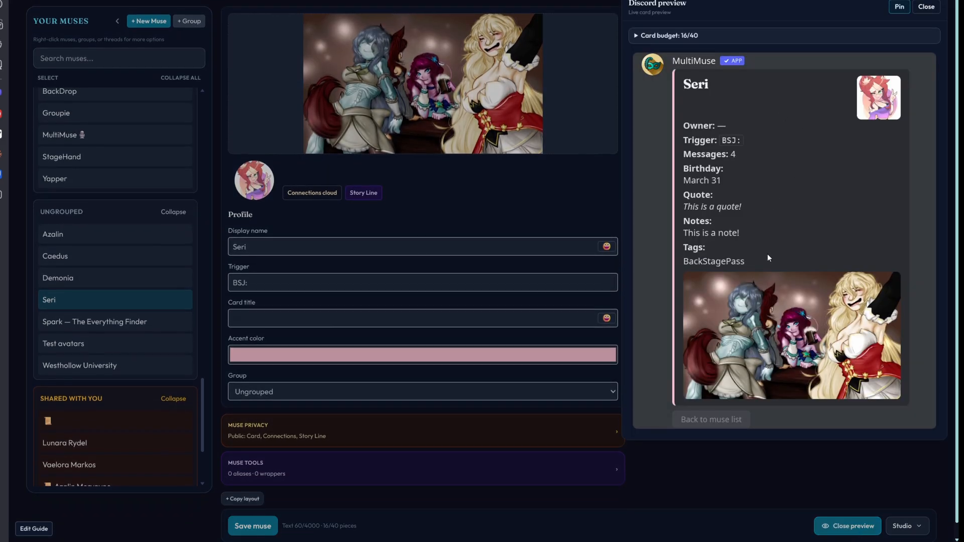
pyautogui.scroll(-1, 768, 257)
pyautogui.click(798, 454)
pyautogui.scroll(1, 268, 253)
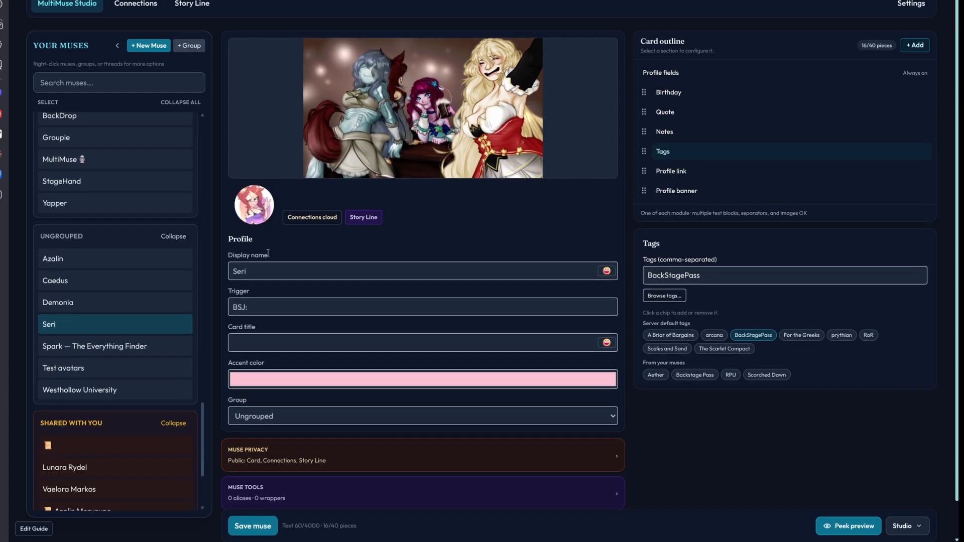
# Reopen the Discord preview and pin it beside the card outline.
pyautogui.click(848, 526)
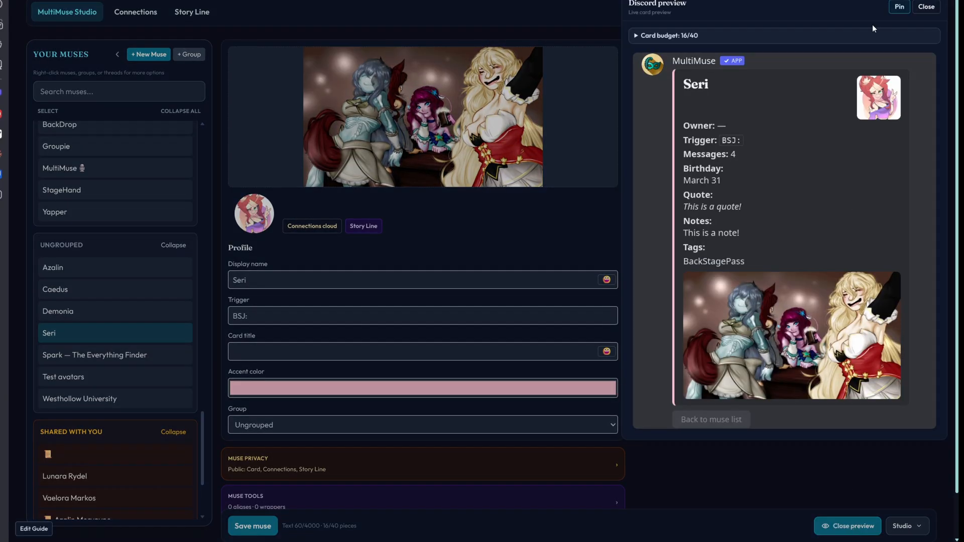
pyautogui.click(899, 7)
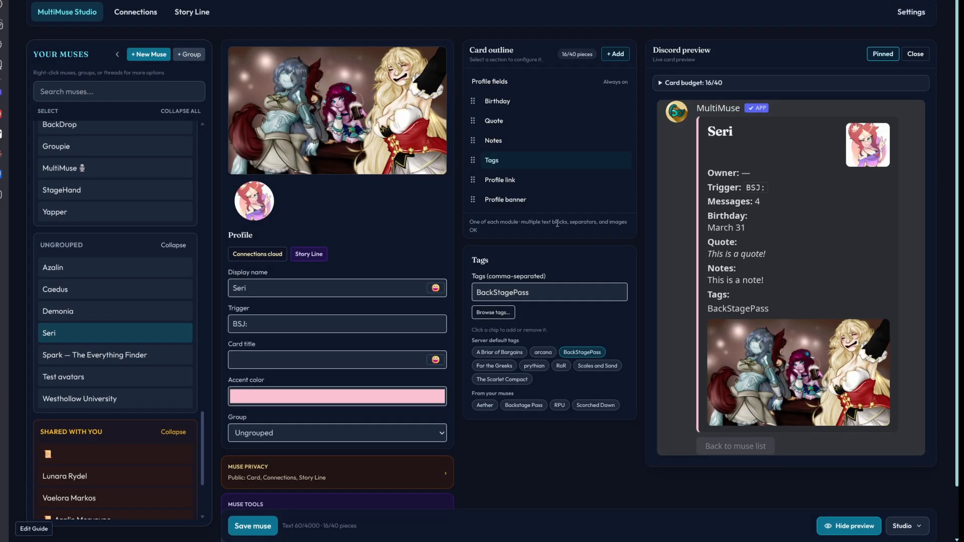
# Collapse the muse list to its avatar strip and load the muse Shay from it.
pyautogui.click(118, 55)
pyautogui.scroll(-5, 38, 296)
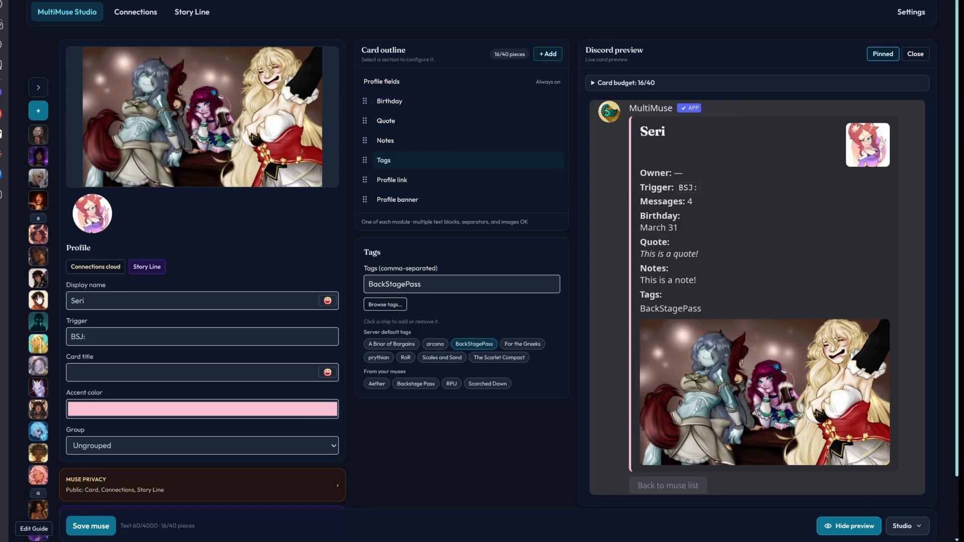
pyautogui.moveTo(31, 311)
pyautogui.scroll(-3, 35, 316)
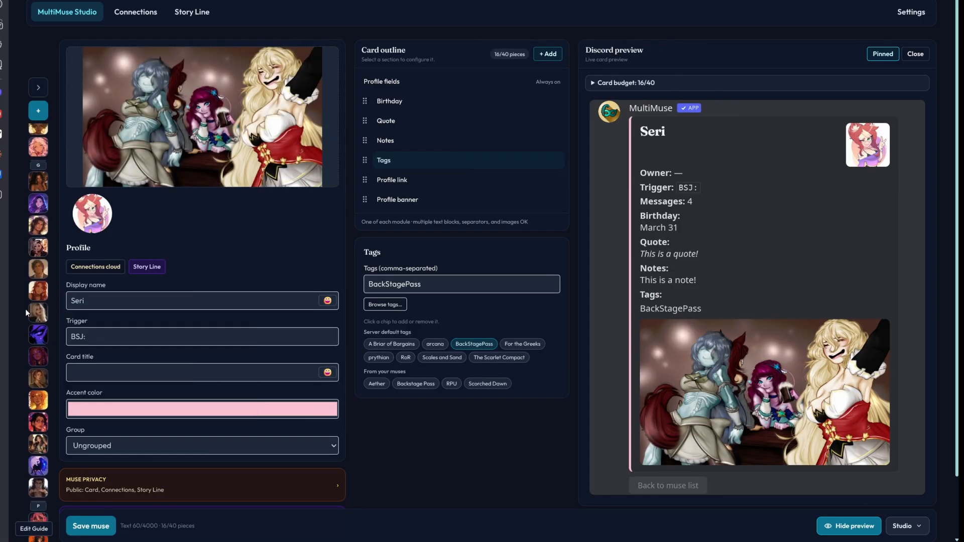
pyautogui.moveTo(39, 335)
pyautogui.scroll(-2, 40, 344)
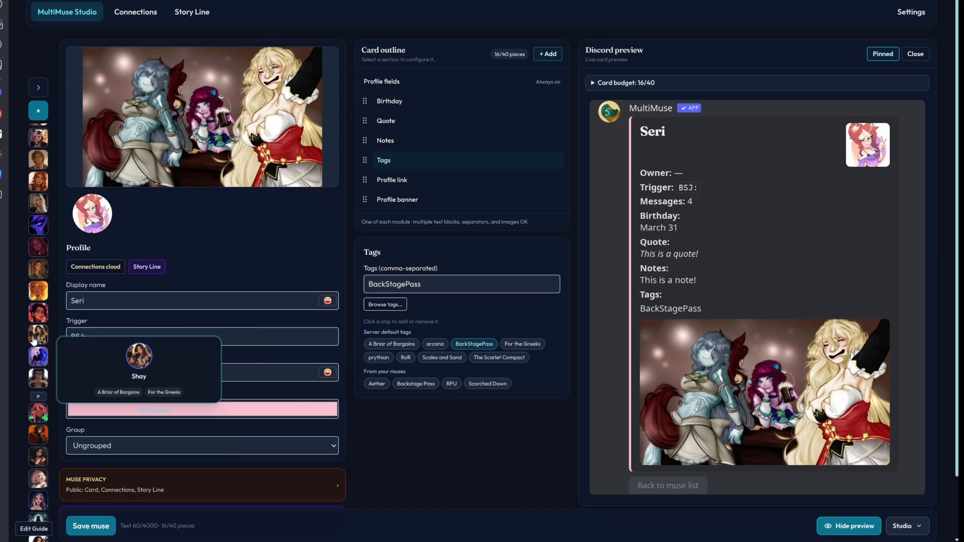
pyautogui.click(33, 340)
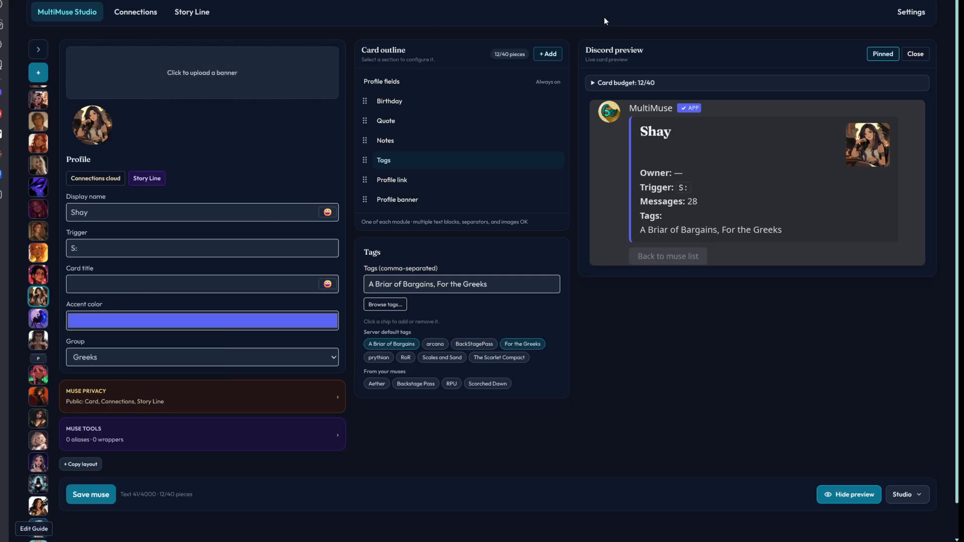
# Show the Duplicate Muse and Delete Muse options for Shay, and dismiss them without choosing either.
pyautogui.rightClick(42, 293)
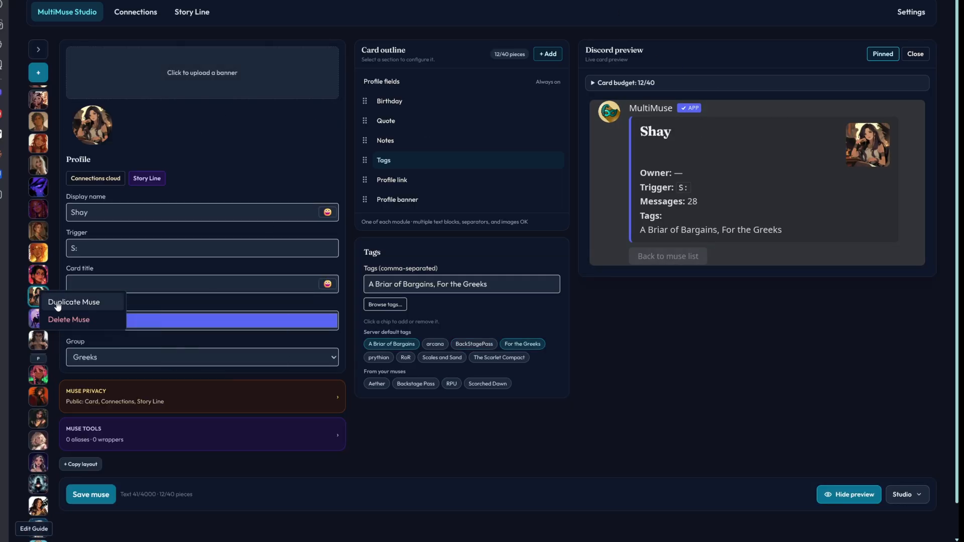
pyautogui.moveTo(32, 307)
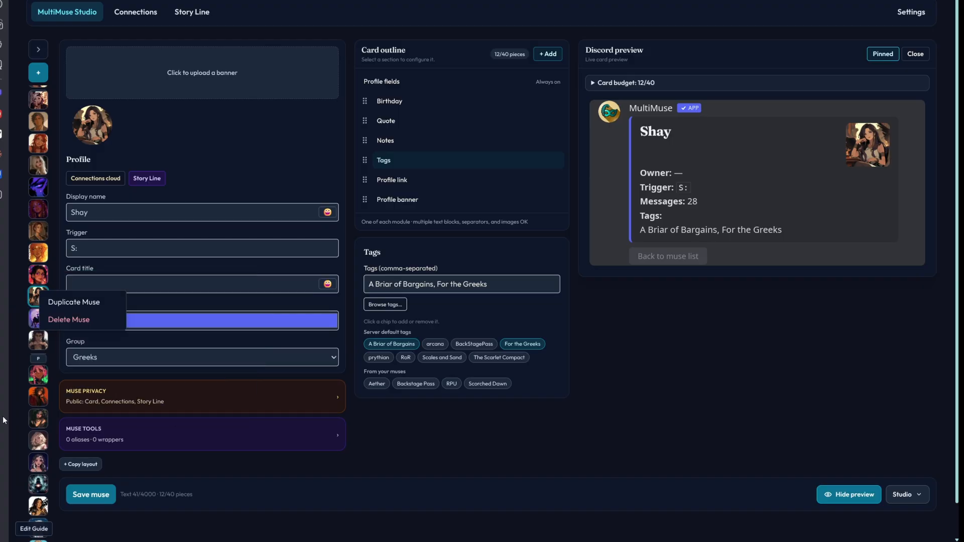
pyautogui.click(562, 414)
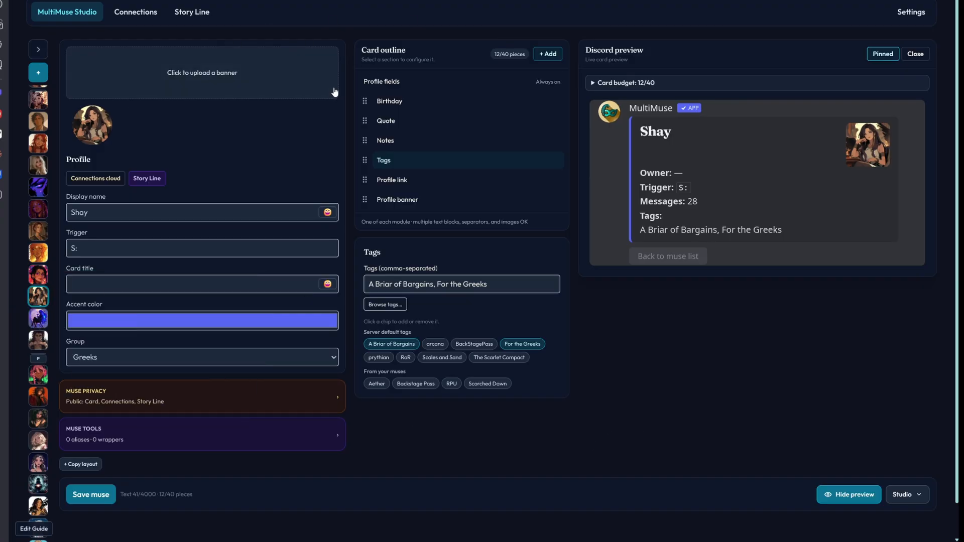
# Browse the collapsed muse list and show the duplicate and delete options for one muse, dismissing them without choosing either.
pyautogui.scroll(-10, 38, 382)
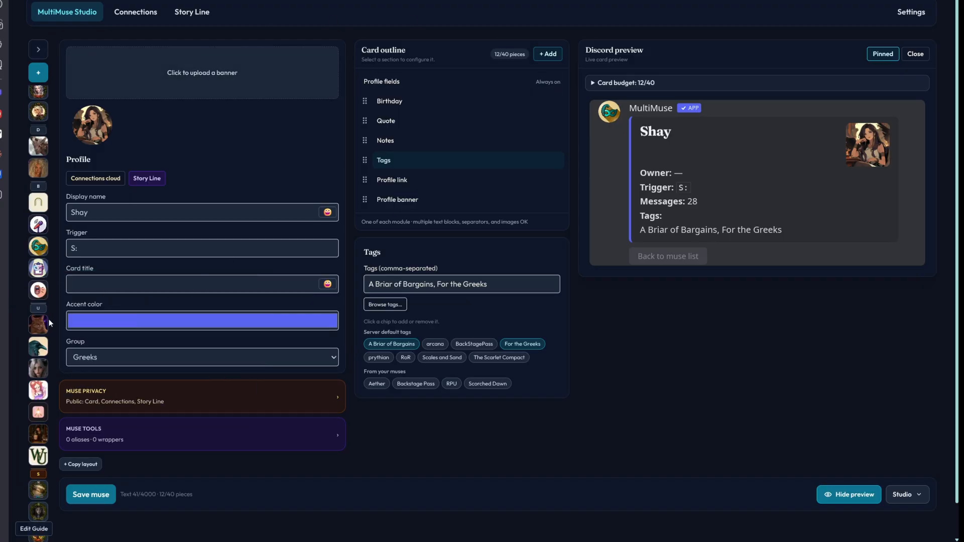
pyautogui.moveTo(39, 446)
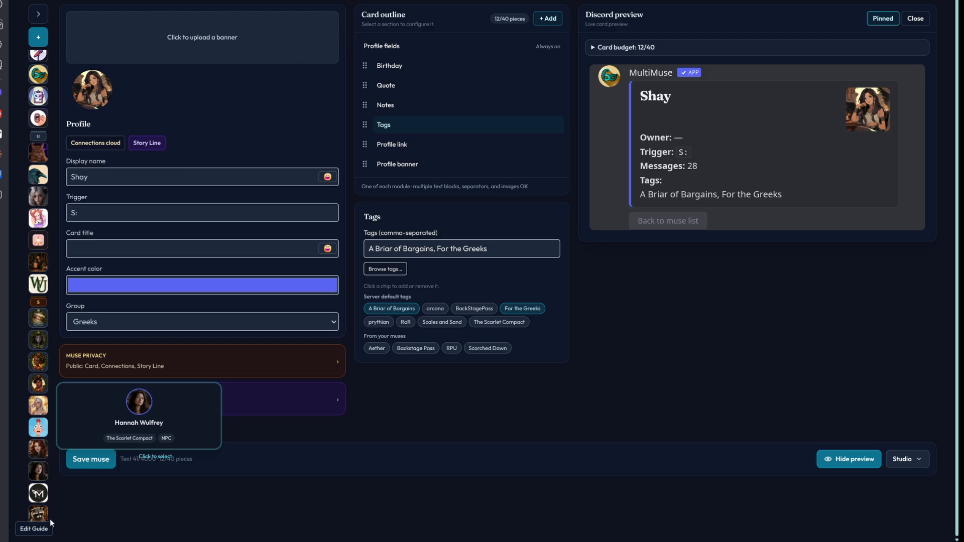
pyautogui.rightClick(39, 343)
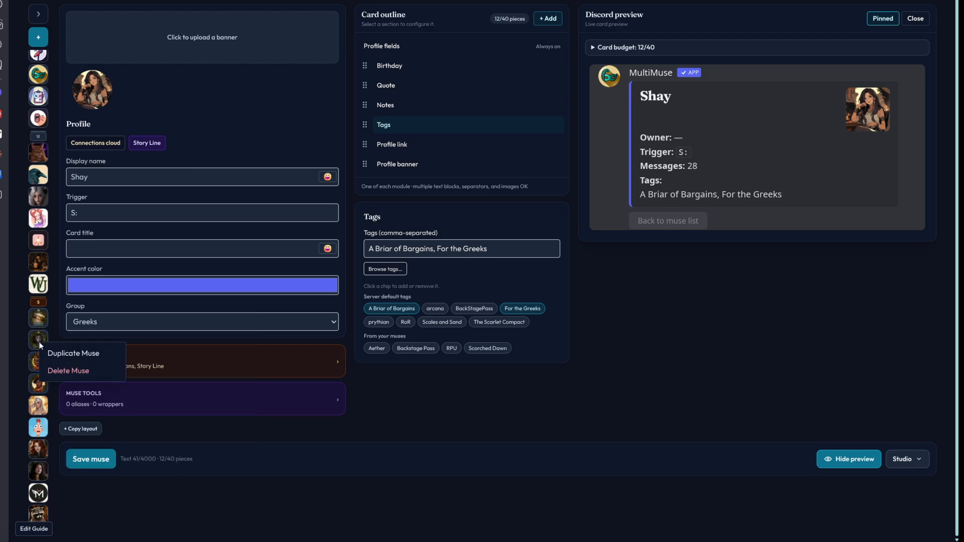
pyautogui.click(26, 318)
# Load the muse Seri from the avatar strip and select Profile link in its card outline.
pyautogui.click(38, 218)
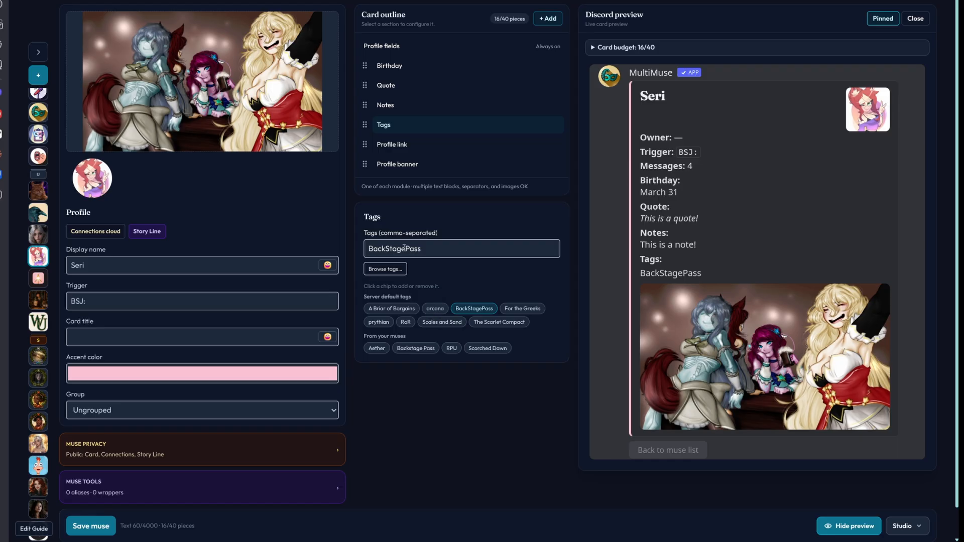
pyautogui.click(392, 144)
pyautogui.scroll(-1, 209, 266)
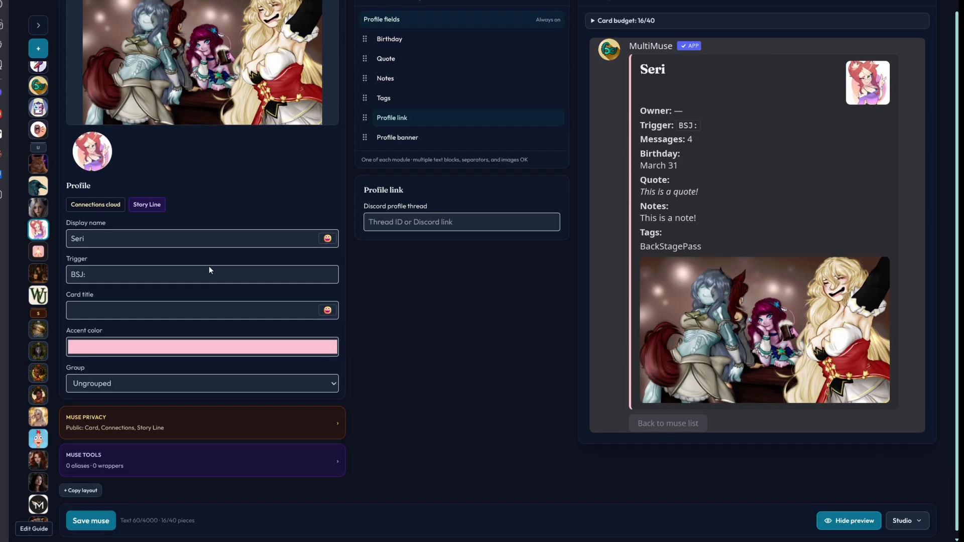
pyautogui.scroll(2, 209, 264)
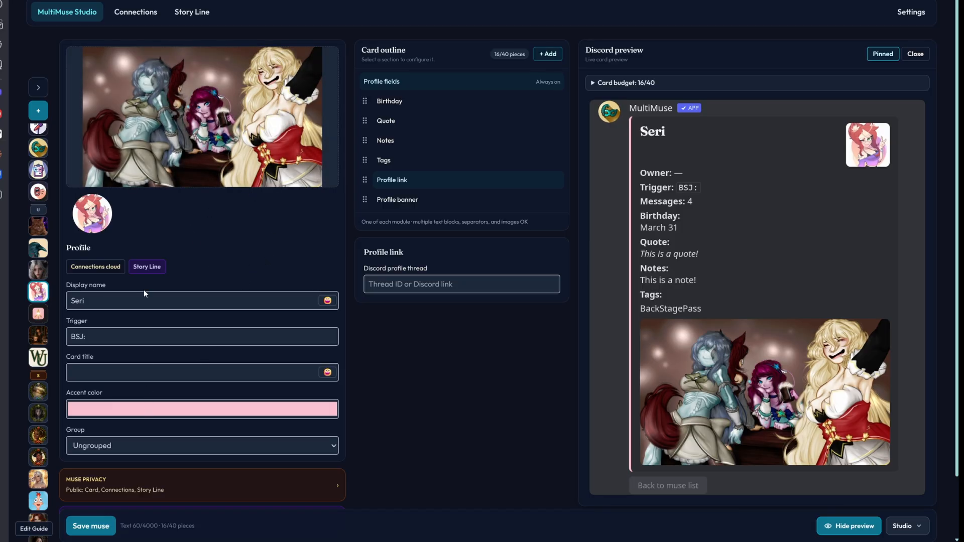
# Show Seri's Muse Privacy settings, followed by the display aliases and post wrappers in Muse Tools.
pyautogui.scroll(-1, 144, 291)
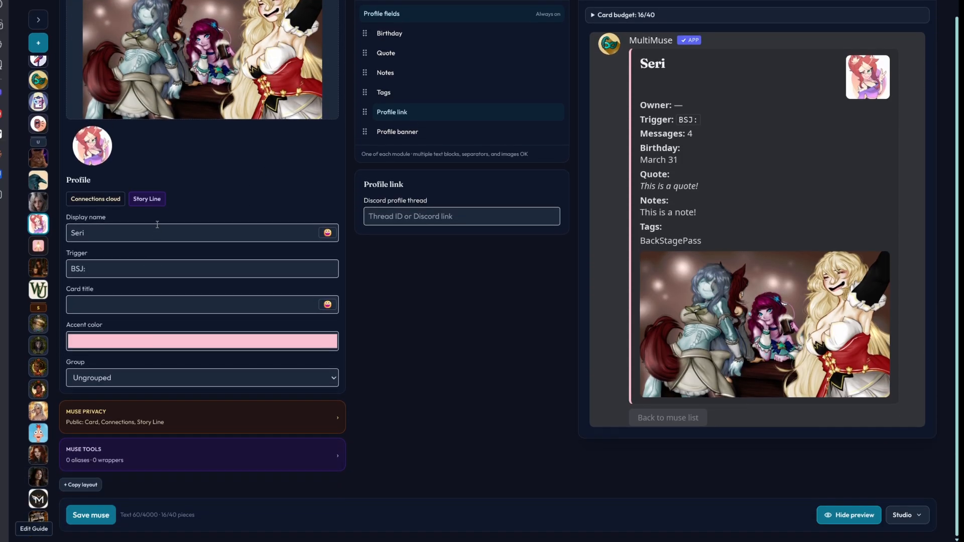
pyautogui.click(177, 425)
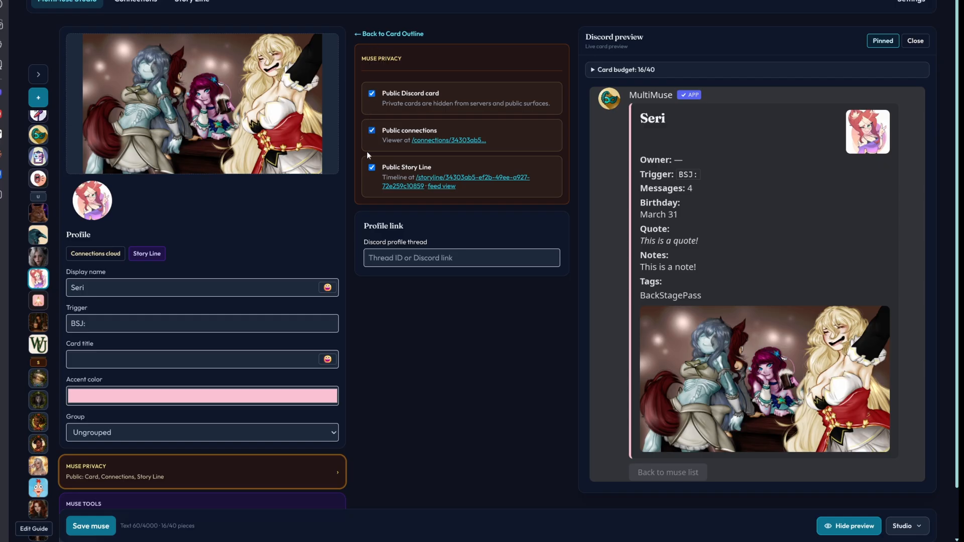
pyautogui.scroll(-1, 250, 396)
pyautogui.click(177, 460)
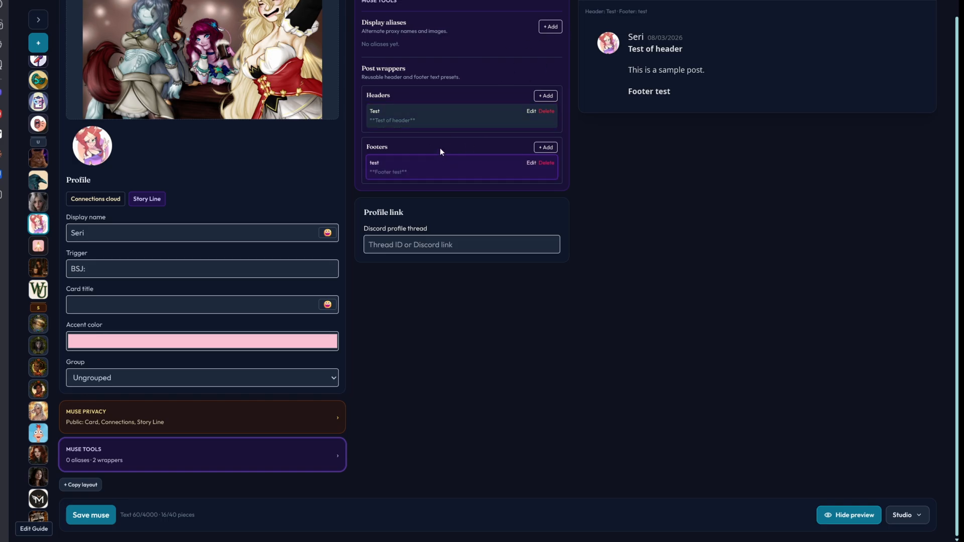
# Load the RPU muse titled "Queen of Pop" and open its Muse Tools to view its display alias.
pyautogui.scroll(2, 35, 241)
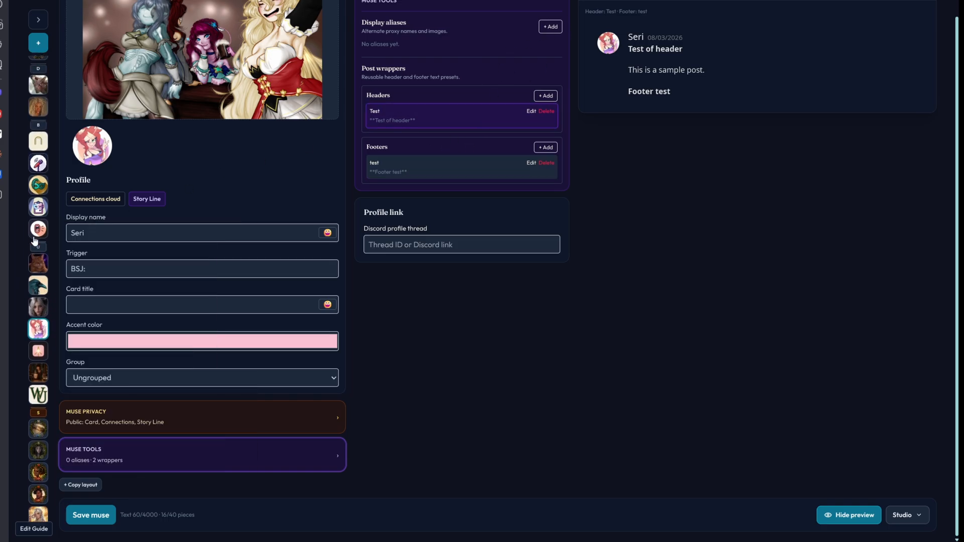
pyautogui.scroll(7, 35, 236)
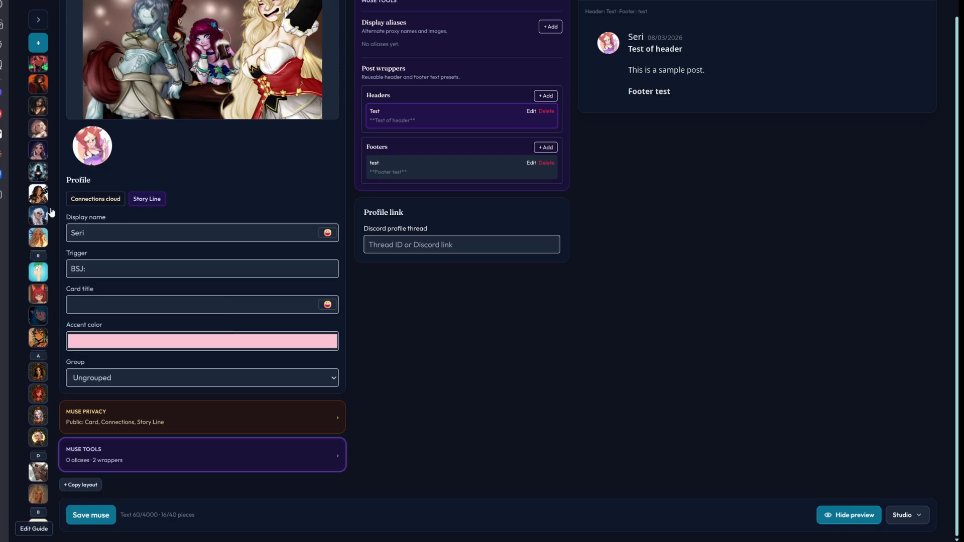
pyautogui.click(39, 315)
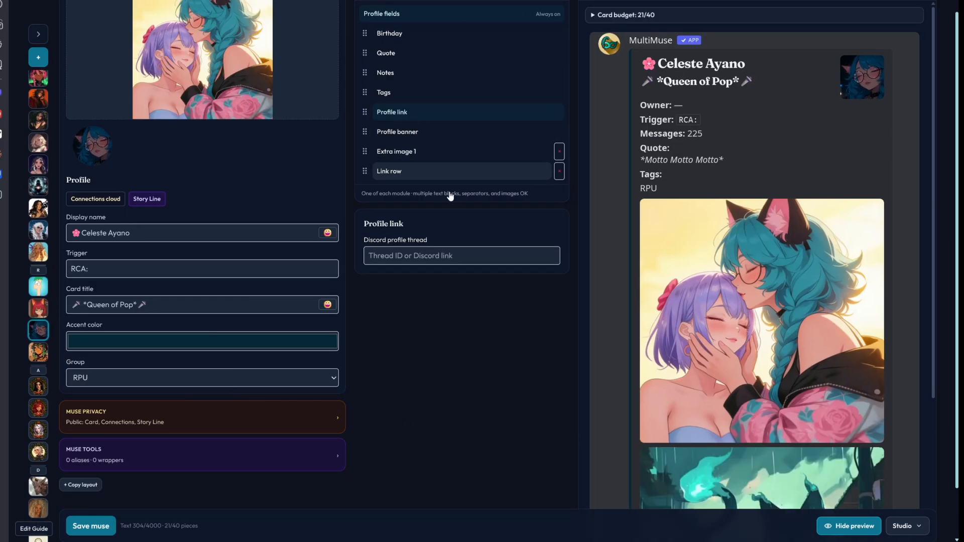
pyautogui.click(173, 457)
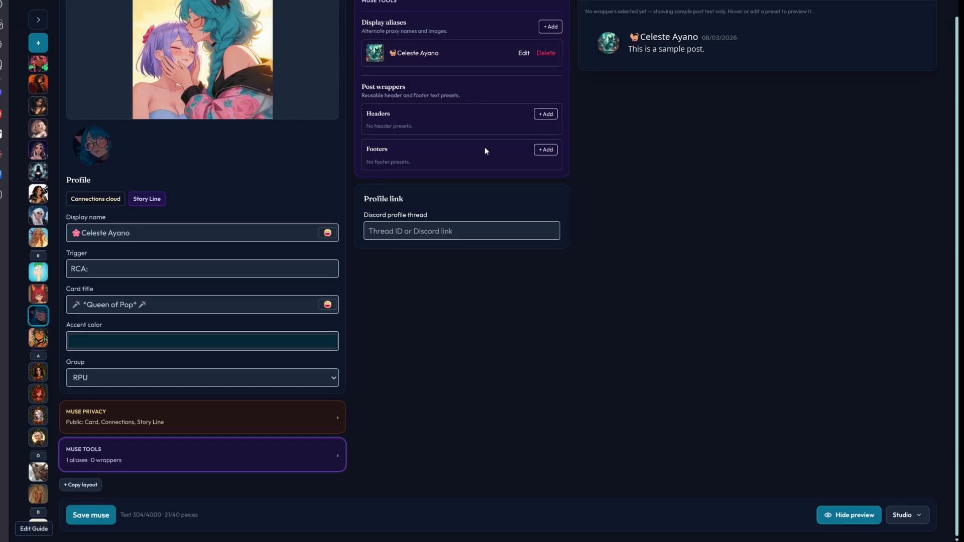
# Return to Seri's Muse Tools and highlight the sample post with its header and footer in the post preview, then clear the highlight.
pyautogui.scroll(-10, 41, 402)
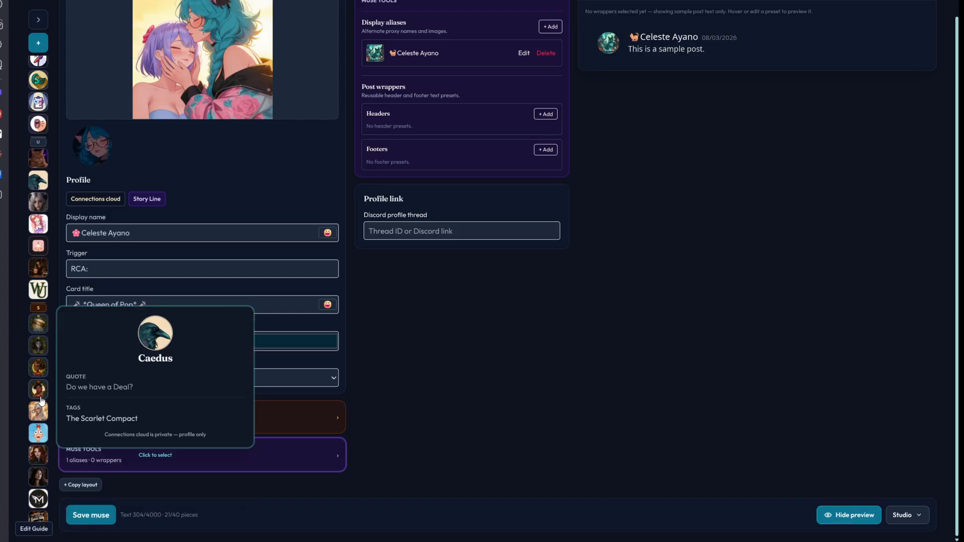
pyautogui.click(38, 223)
pyautogui.click(252, 459)
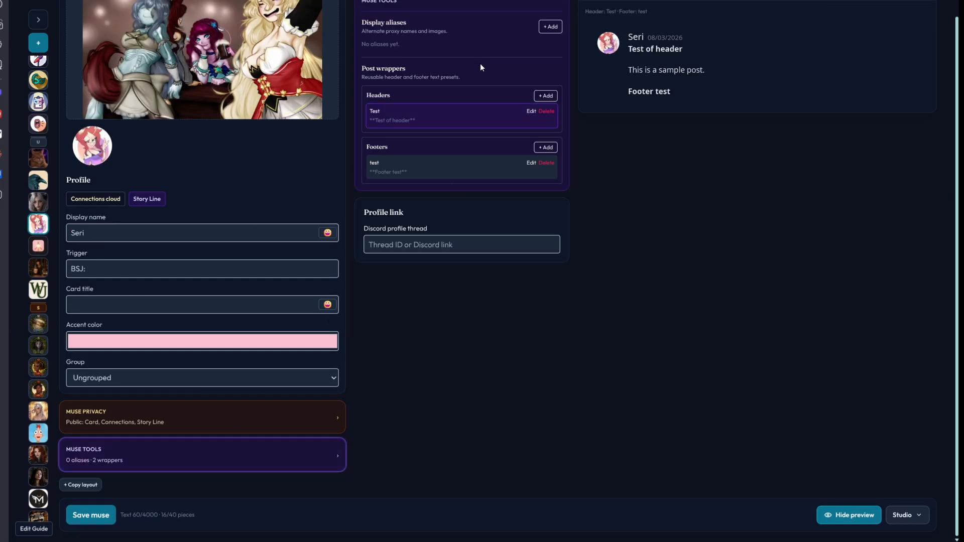
pyautogui.moveTo(628, 37); pyautogui.dragTo(644, 91)
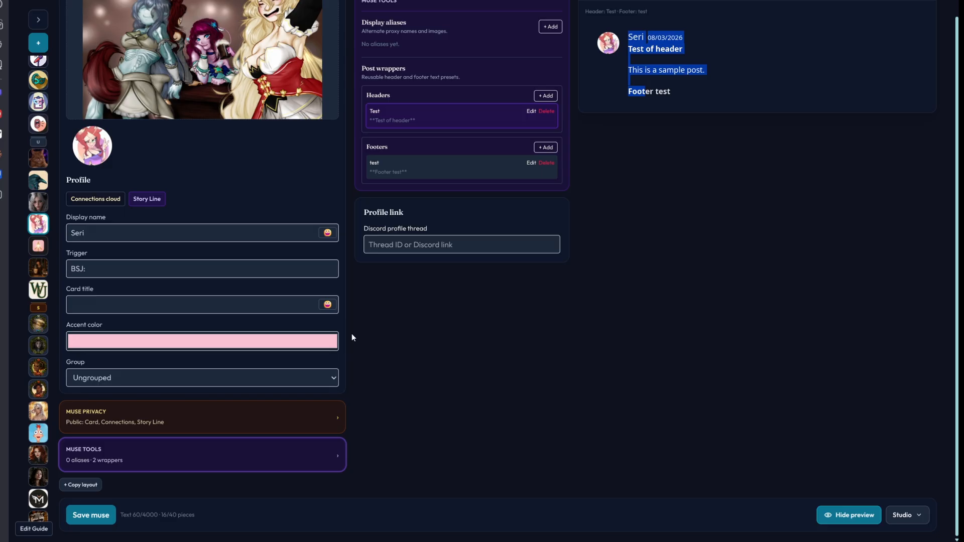
pyautogui.scroll(2, 502, 256)
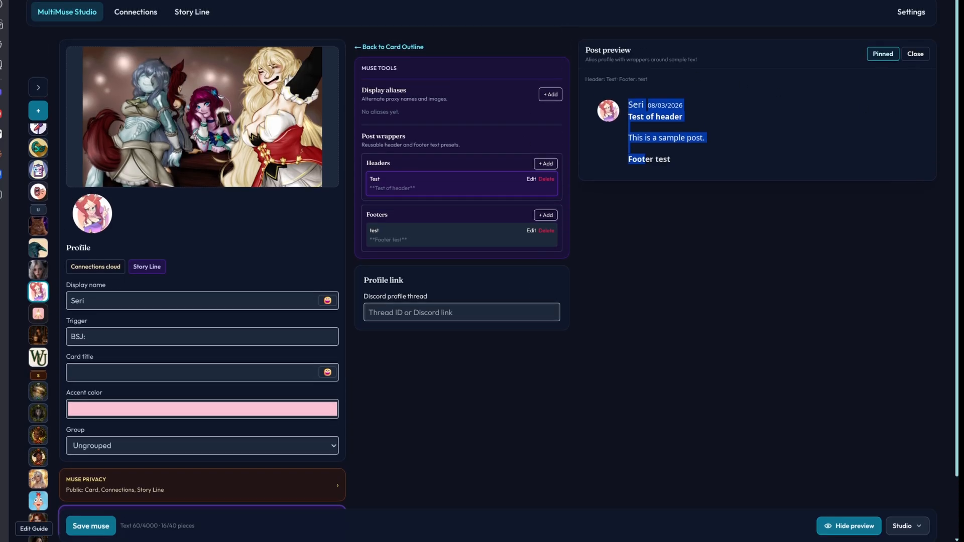
pyautogui.click(497, 384)
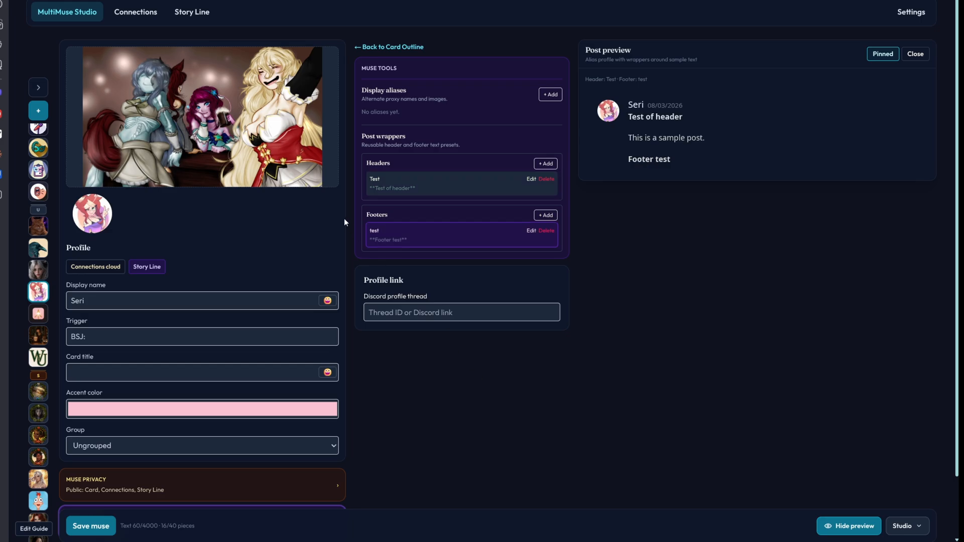
# Close Seri's Muse Tools and load the Scarlet Compact muse titled "Witch of the Archives" from the avatar strip.
pyautogui.click(249, 460)
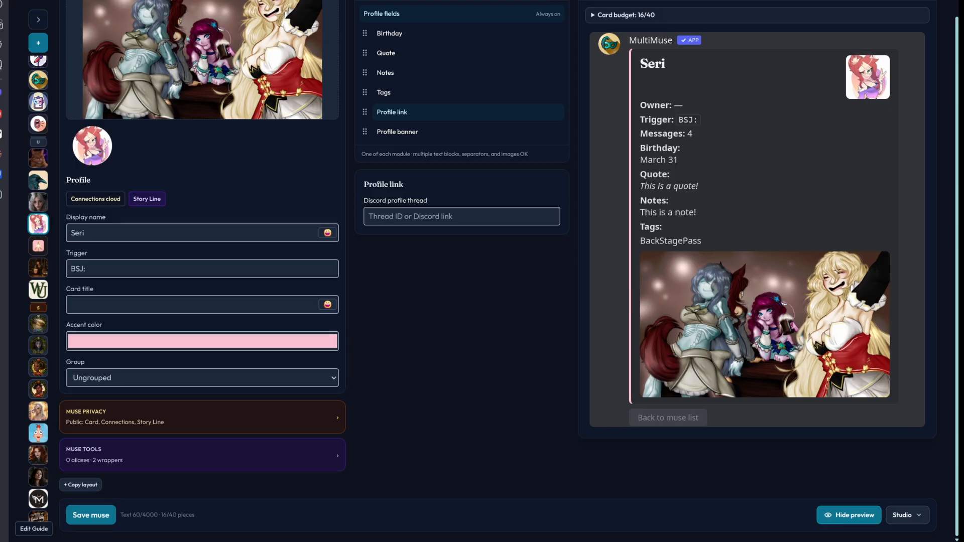
pyautogui.scroll(-10, 39, 124)
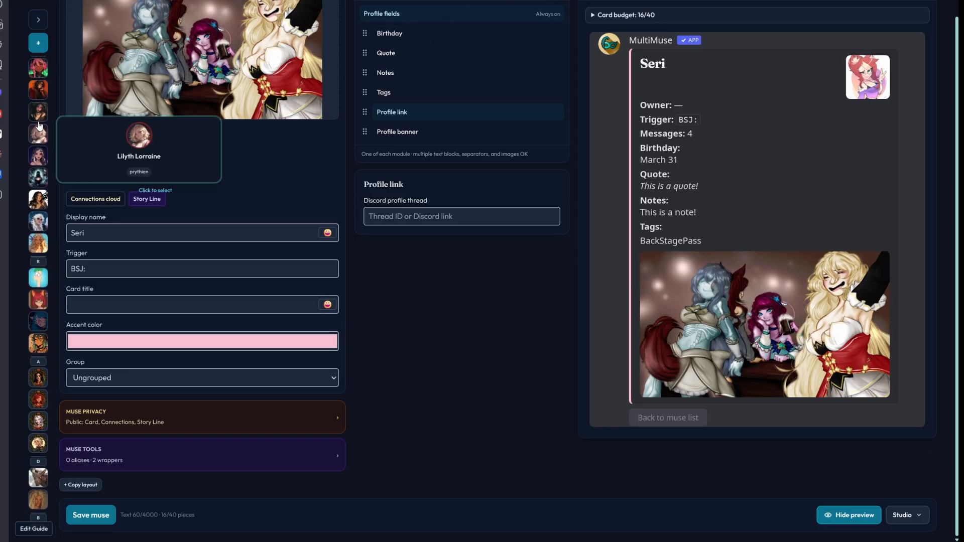
pyautogui.scroll(-10, 39, 125)
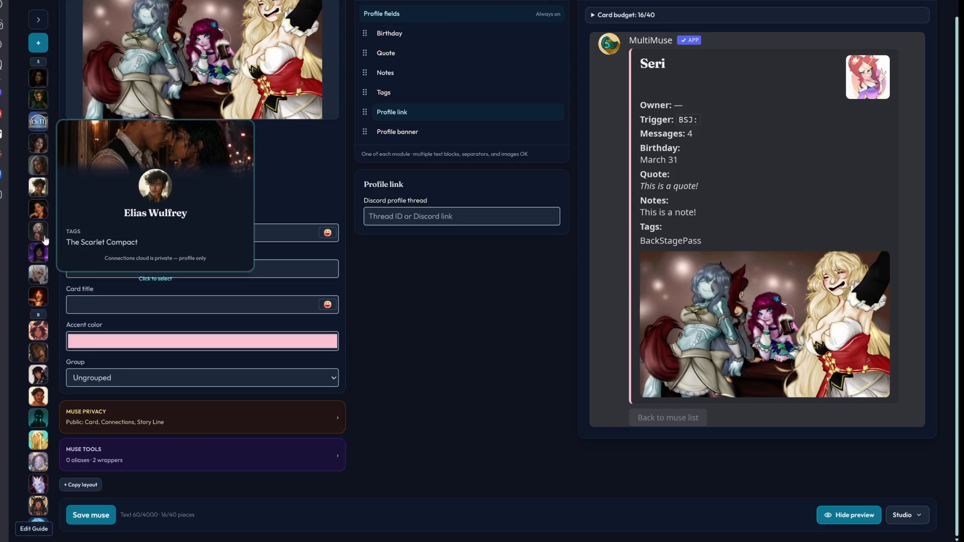
pyautogui.click(39, 207)
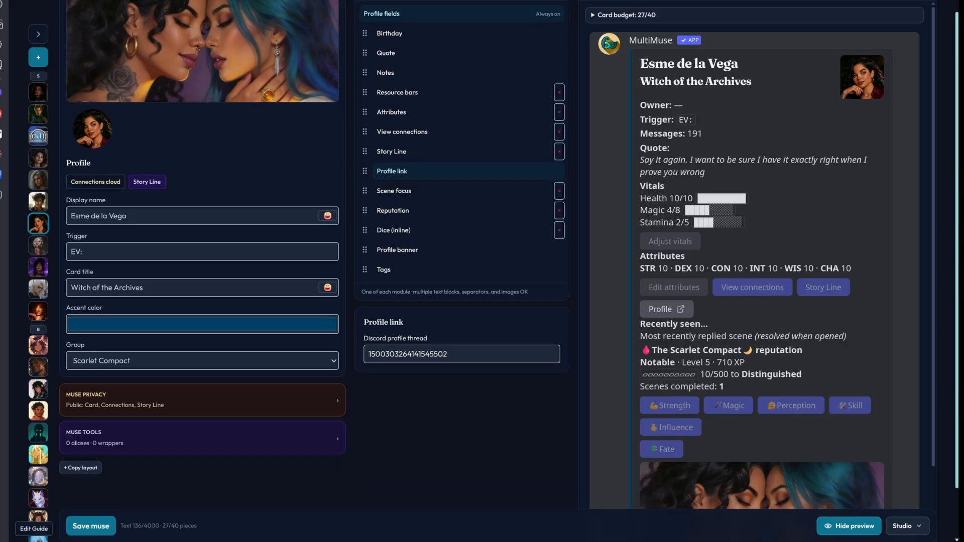
# Look through the custom pieces, card modules and shortcuts offered for adding to the card, and close the list without adding any.
pyautogui.click(555, 0)
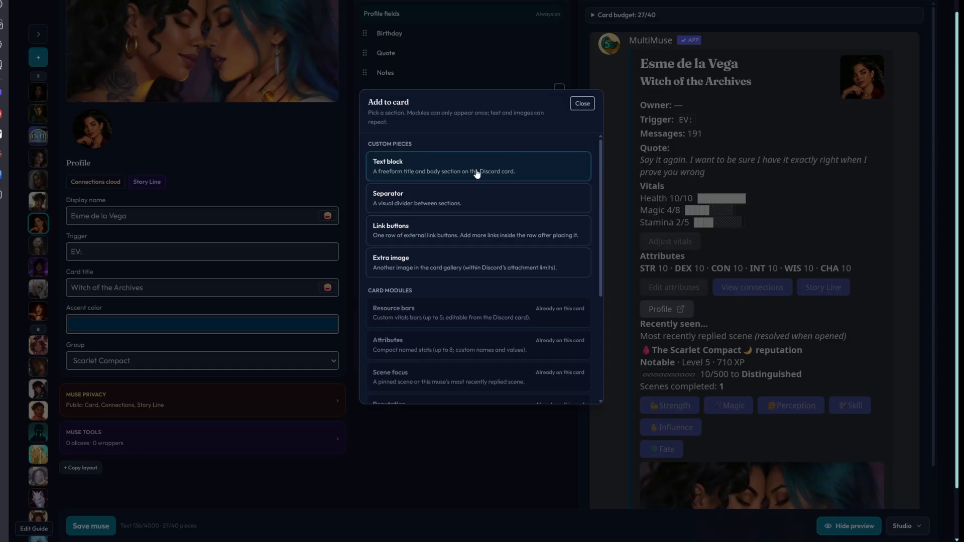
pyautogui.scroll(-4, 472, 165)
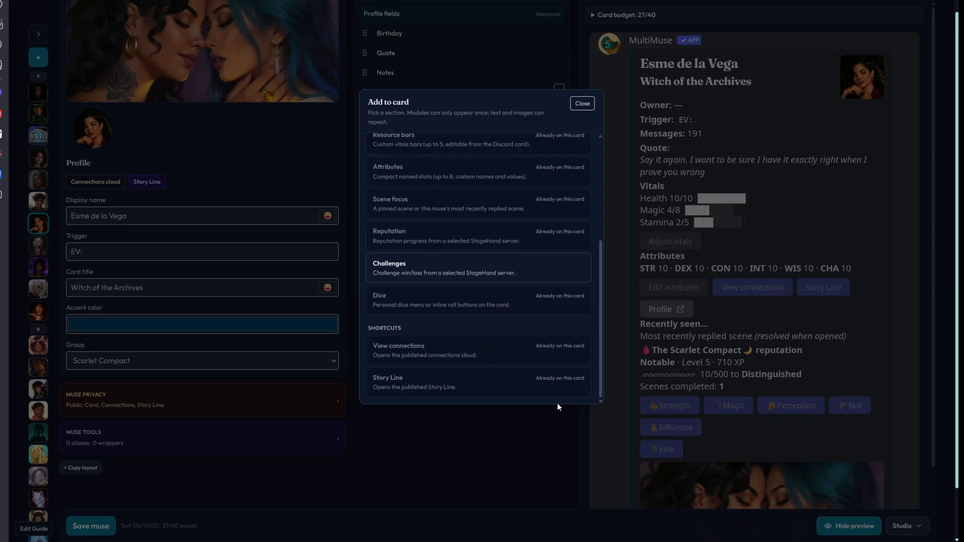
pyautogui.click(537, 423)
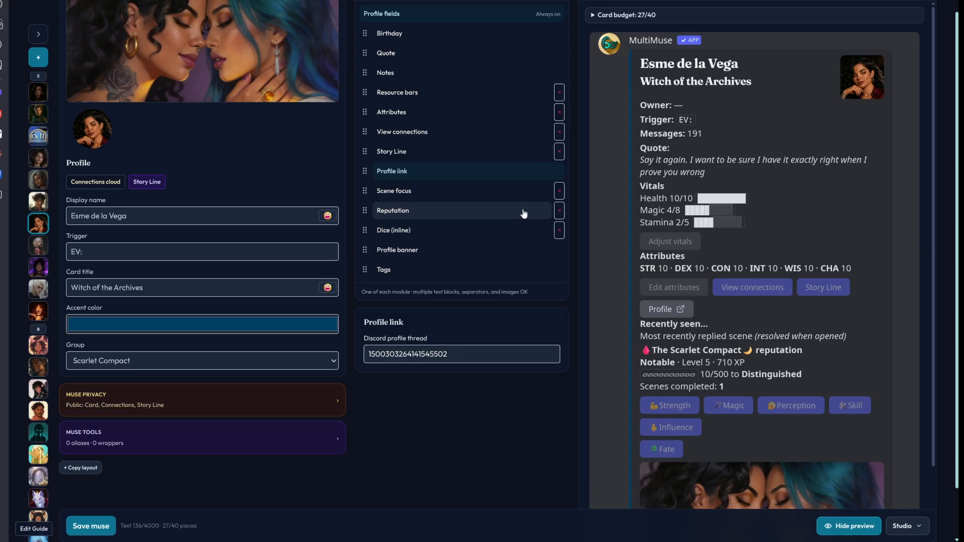
# Remove Story Line and View connections from the card outline, and check the list of addable sections without adding anything.
pyautogui.click(559, 152)
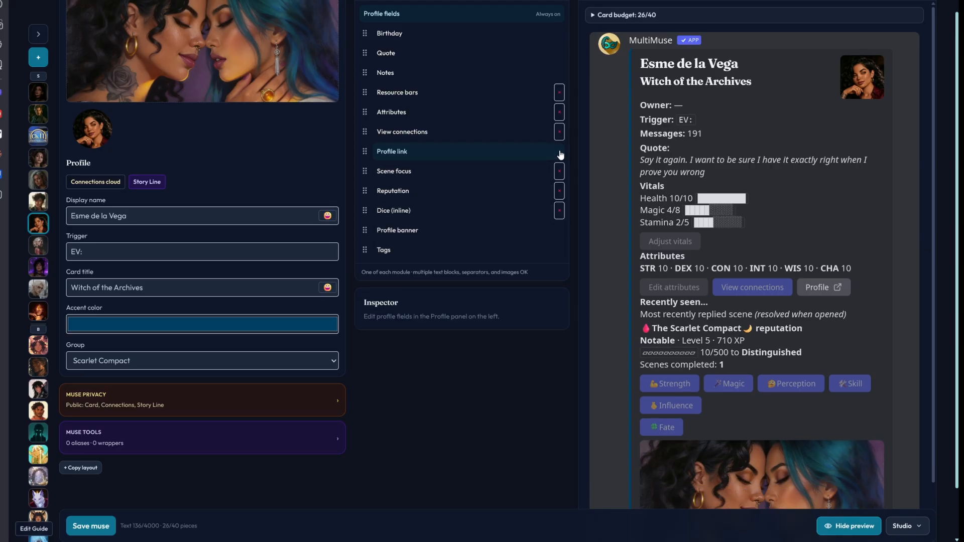
pyautogui.click(558, 133)
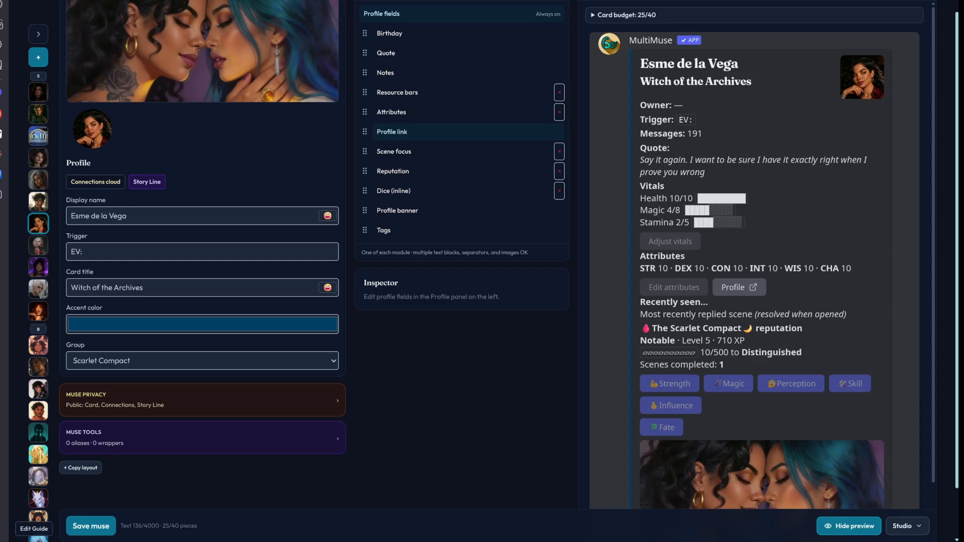
pyautogui.click(547, 1)
pyautogui.scroll(-3, 510, 243)
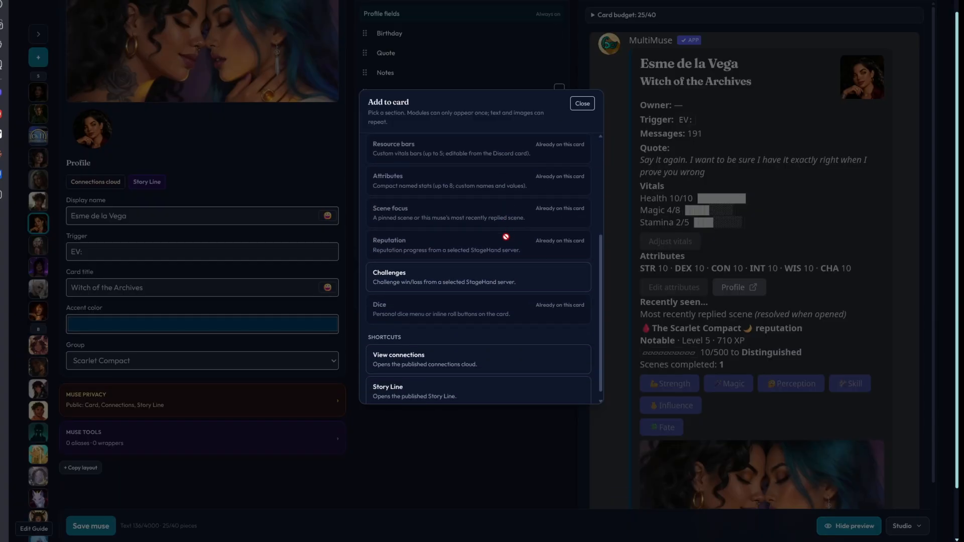
pyautogui.scroll(5, 506, 236)
pyautogui.scroll(-5, 504, 229)
pyautogui.click(712, 246)
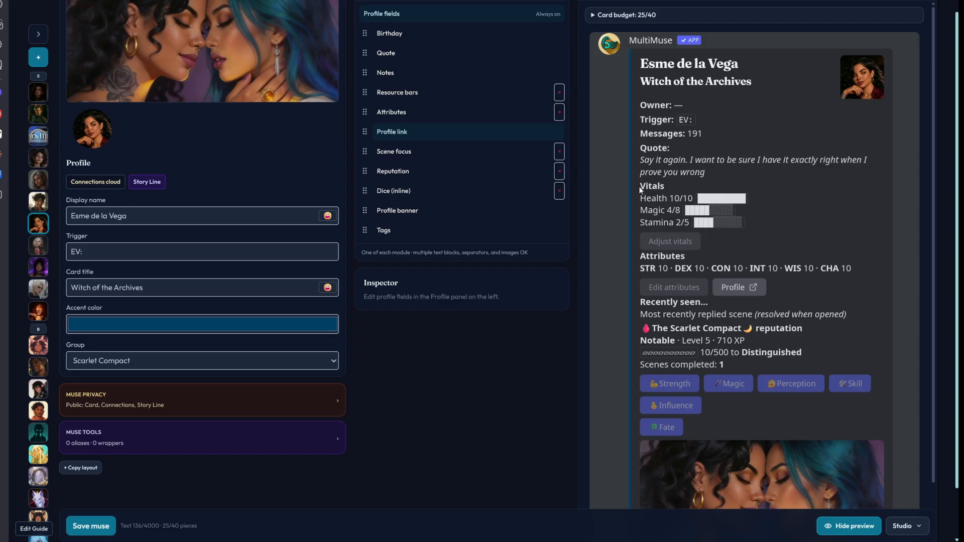
# Highlight the Vitals, Attributes and Recently seen sections in turn in the Discord preview.
pyautogui.moveTo(767, 231); pyautogui.dragTo(638, 177)
pyautogui.click(739, 230)
pyautogui.moveTo(866, 274); pyautogui.dragTo(635, 257)
pyautogui.moveTo(869, 319); pyautogui.dragTo(631, 302)
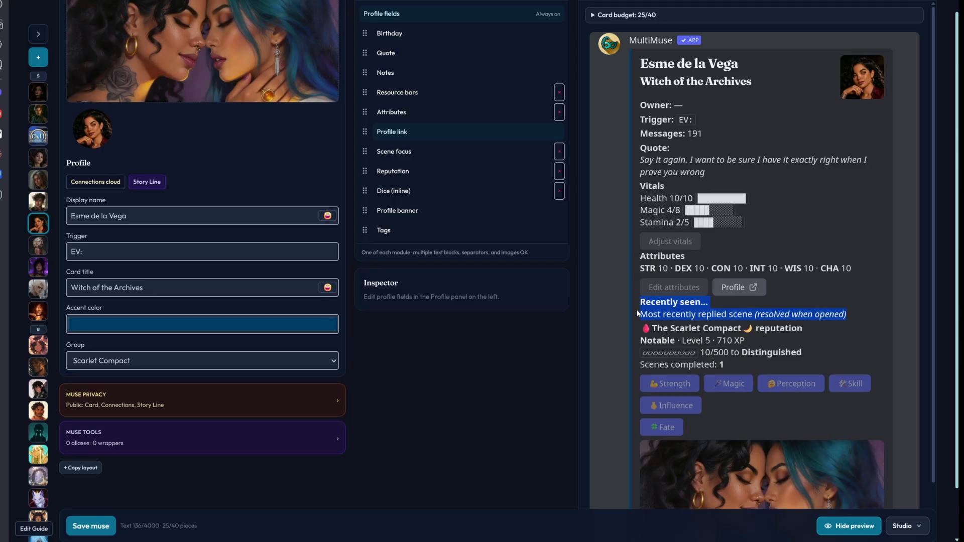
# Try the Pinned scene mode in the Scene focus settings, set the mode back to Most recently replied, and point out the custom heading.
pyautogui.click(421, 156)
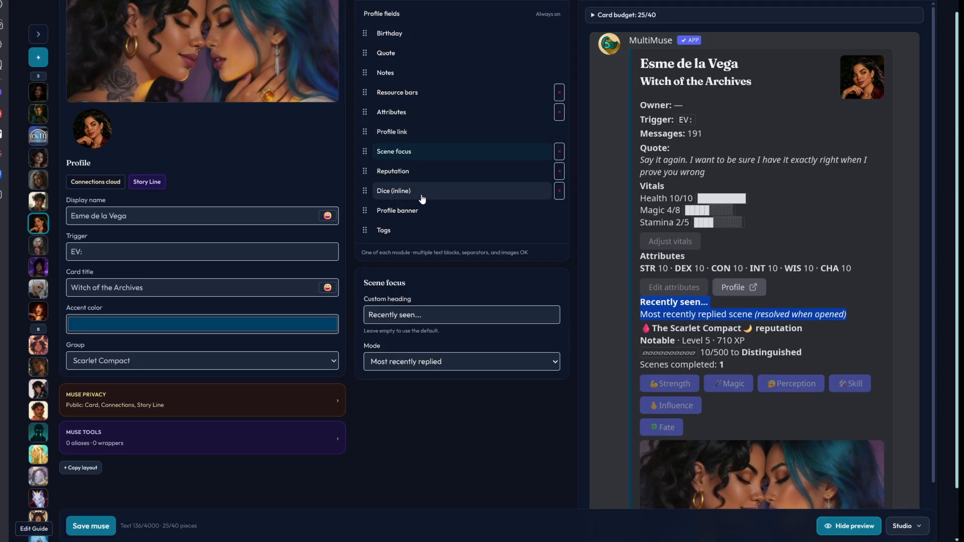
pyautogui.click(413, 361)
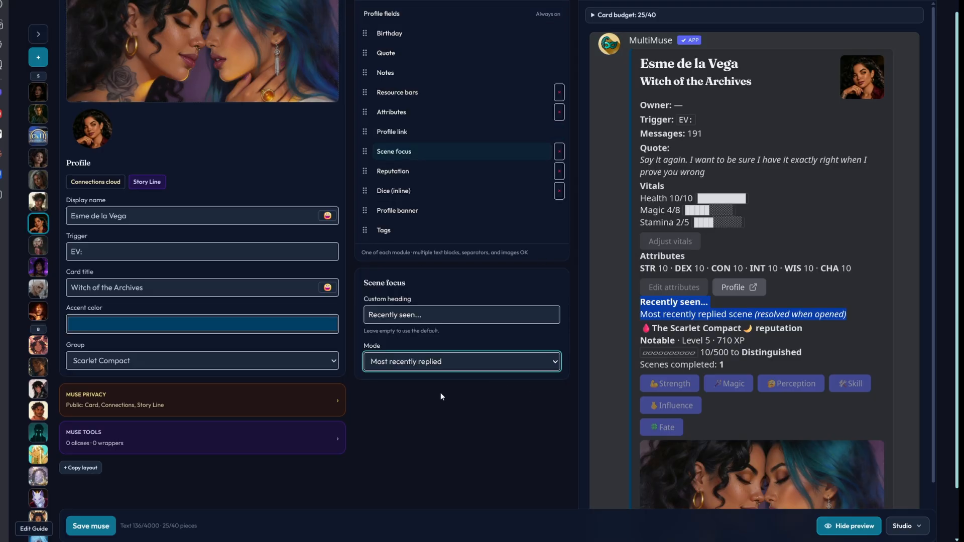
pyautogui.click(441, 393)
pyautogui.click(453, 402)
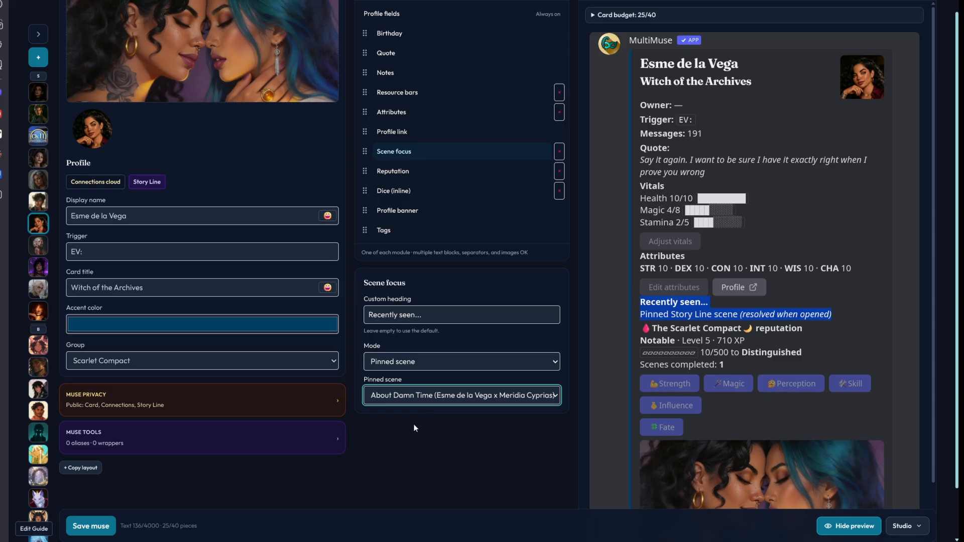
pyautogui.click(429, 361)
pyautogui.click(416, 384)
pyautogui.moveTo(455, 318); pyautogui.dragTo(425, 319)
# Open the Reputation section's settings and view the reputation and dice area in the Discord preview.
pyautogui.click(401, 172)
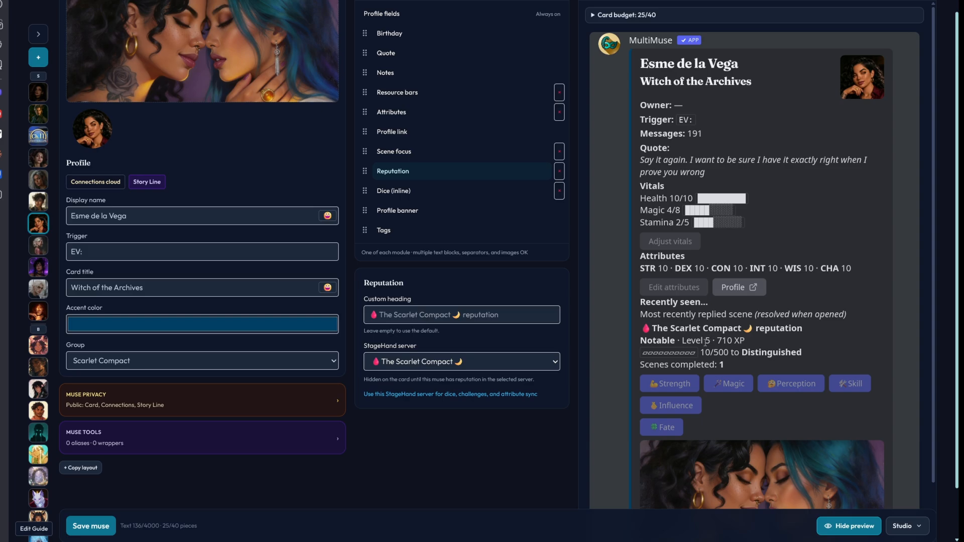
pyautogui.scroll(-2, 742, 307)
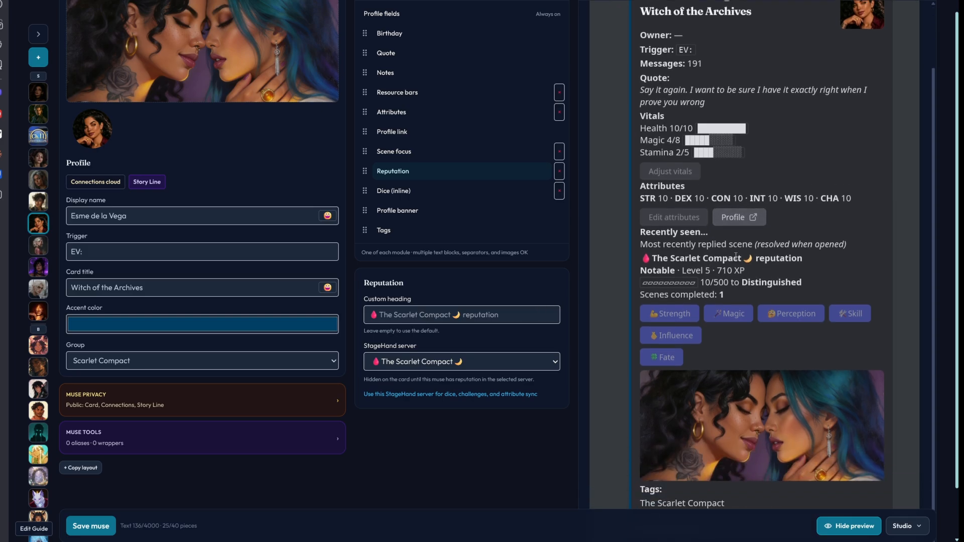
# Open the Scene focus section's settings and go on to the Resource bars section's settings in the card outline.
pyautogui.scroll(2, 733, 217)
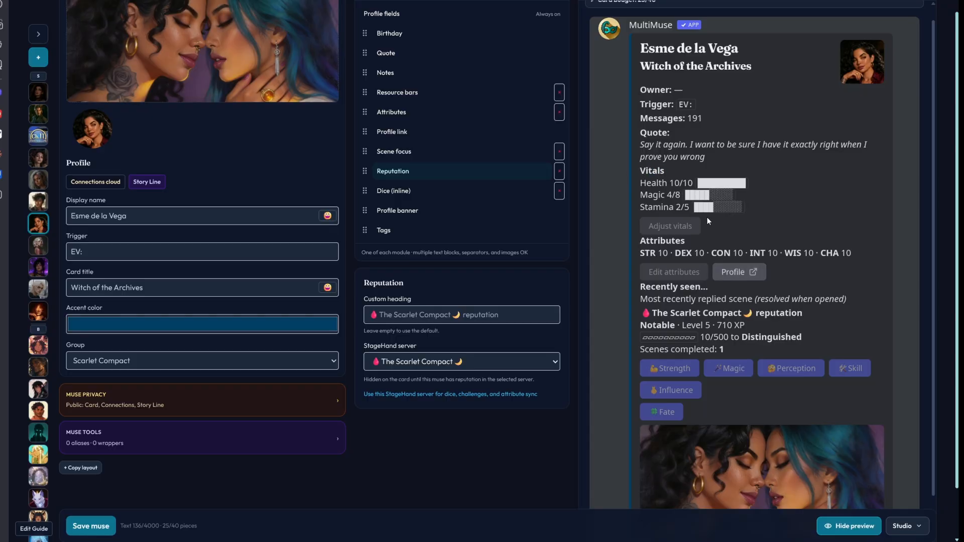
pyautogui.click(401, 147)
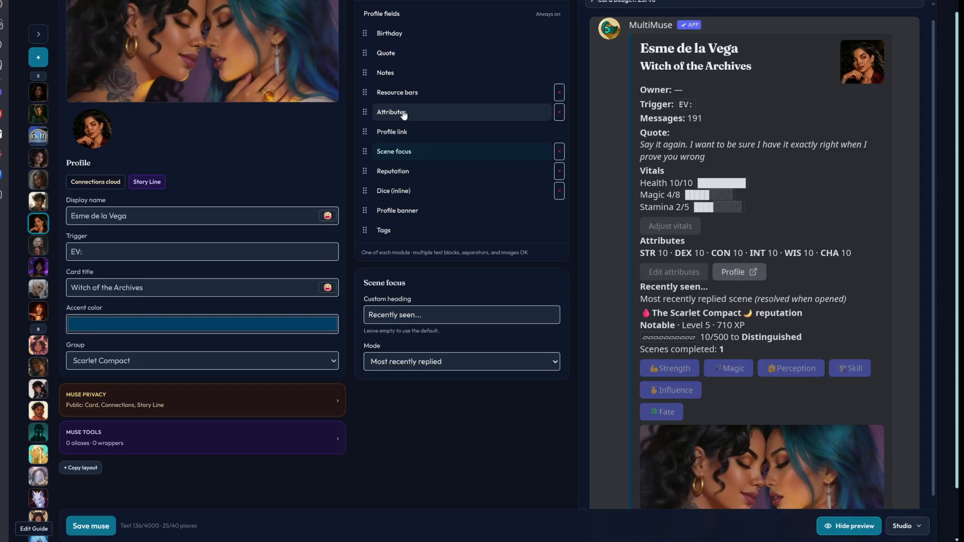
pyautogui.click(405, 93)
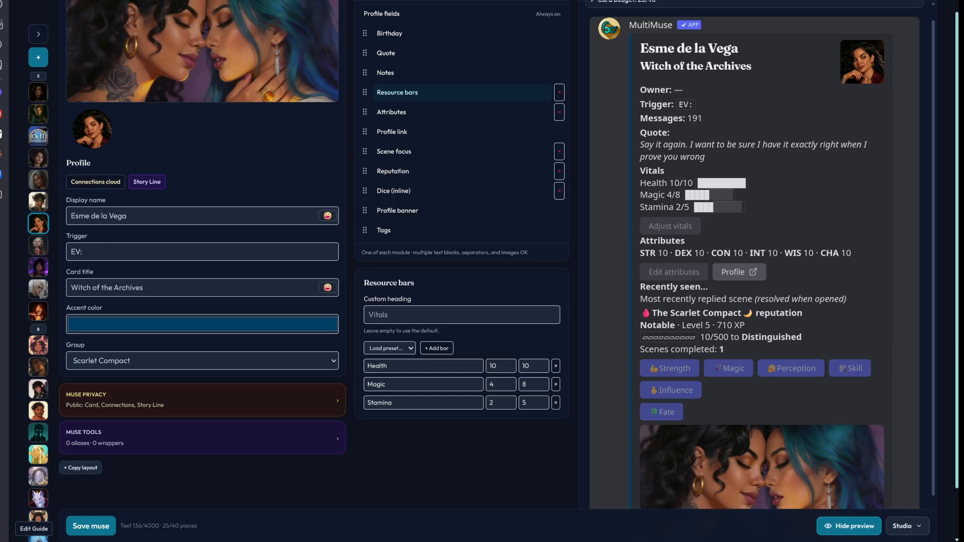
# Load the Health, Magic and Stamina preset for the resource bars and switch to the Health and Stamina preset.
pyautogui.click(391, 348)
pyautogui.click(380, 385)
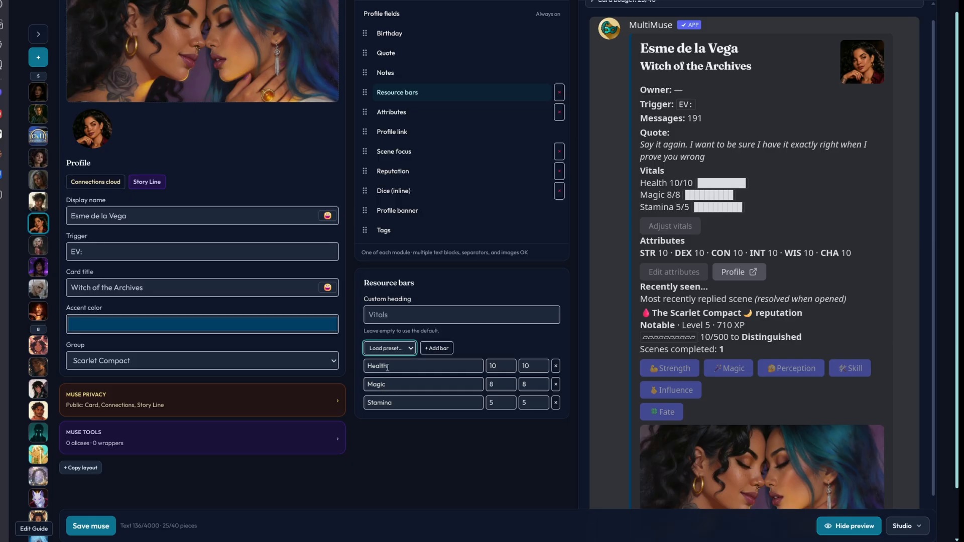
pyautogui.click(400, 372)
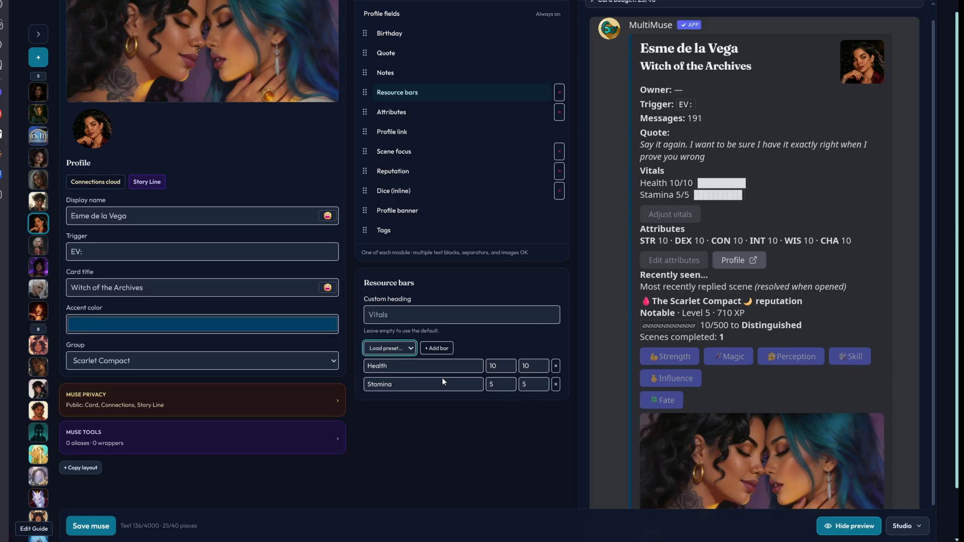
# Add three extra bars below Health and Stamina in the resource bars.
pyautogui.click(435, 347)
pyautogui.click(435, 347)
pyautogui.click(435, 347)
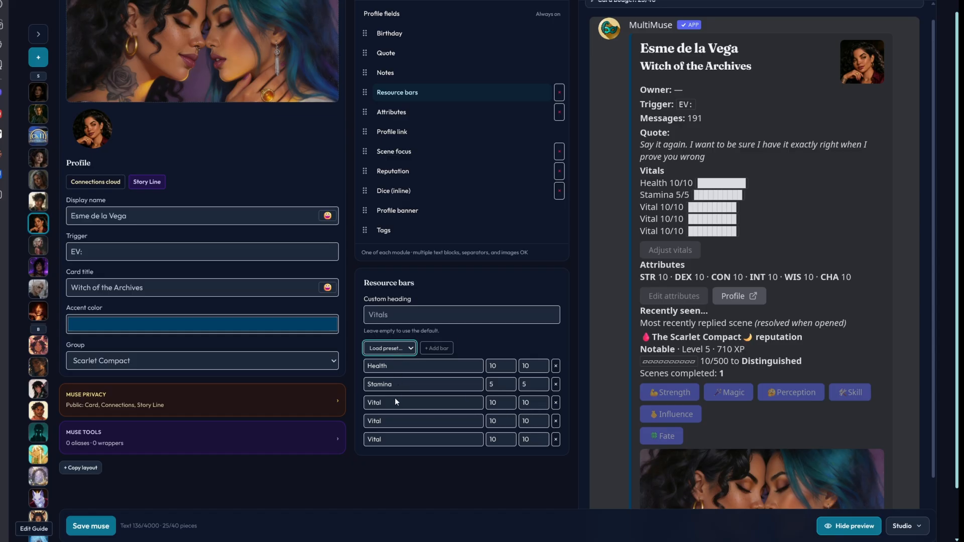
# Replace the extra resource bars with the Health and Stamina preset, and finish with the Health, Magic and Stamina preset.
pyautogui.click(394, 373)
pyautogui.click(397, 353)
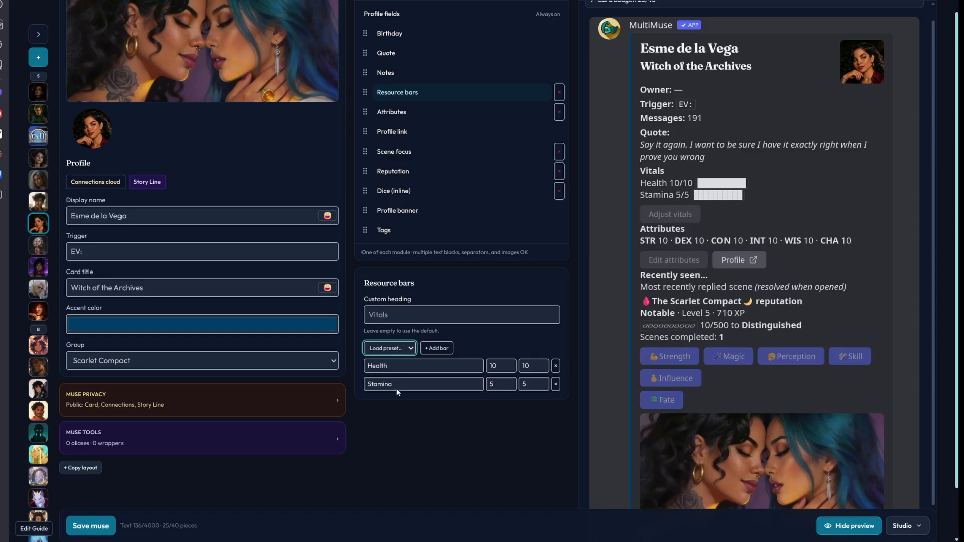
pyautogui.click(396, 390)
# Open the Attributes section's settings and add two more attributes to the list.
pyautogui.scroll(2, 448, 243)
pyautogui.click(400, 189)
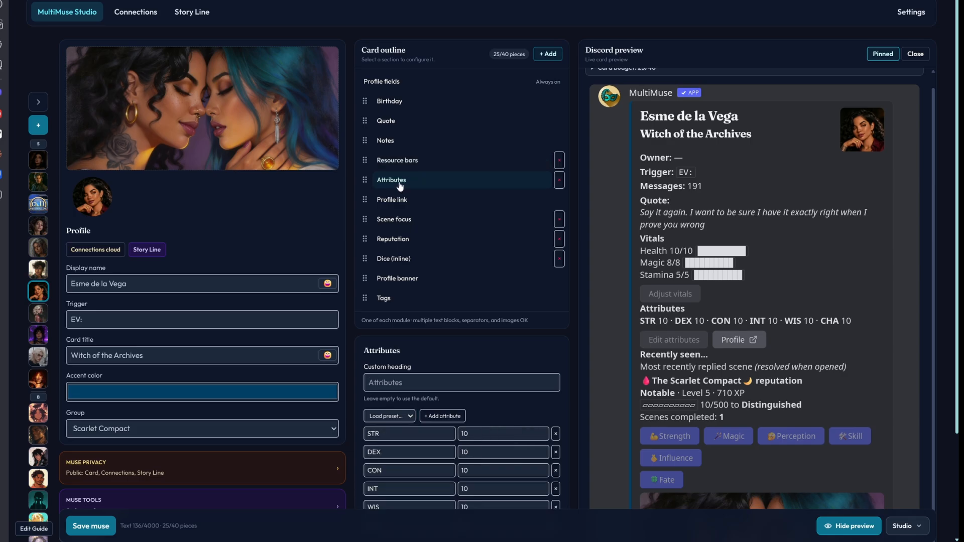
pyautogui.scroll(-3, 451, 296)
pyautogui.click(448, 290)
pyautogui.click(448, 289)
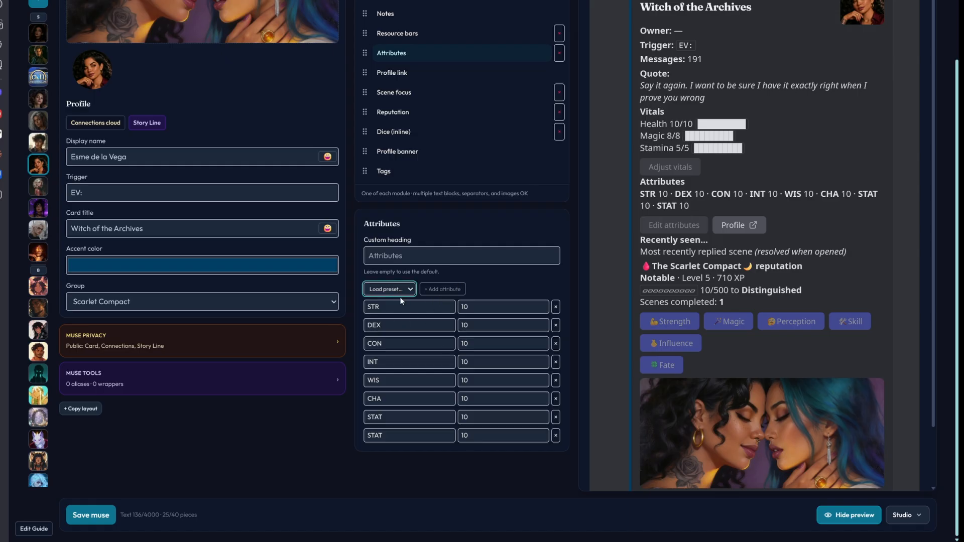
# Try the A, B, C, D attribute preset and switch back to the STR, DEX, CON, INT, WIS, CHA preset.
pyautogui.click(393, 320)
pyautogui.click(393, 333)
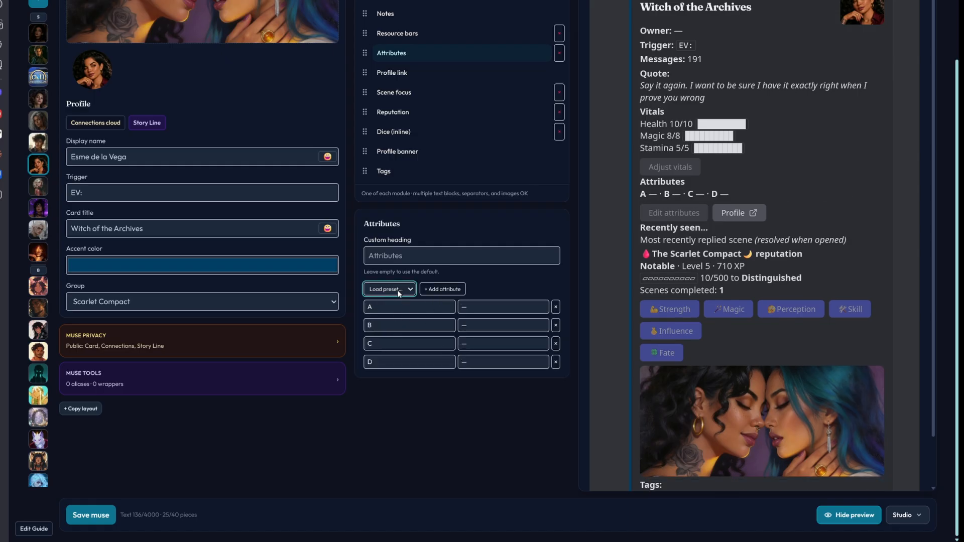
pyautogui.click(388, 318)
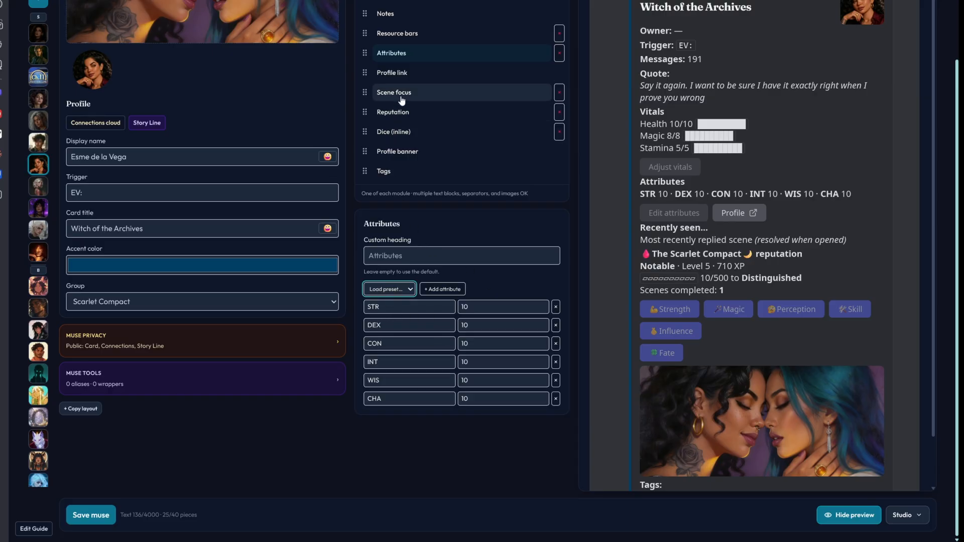
# View the settings of the Profile banner and Tags sections.
pyautogui.click(385, 151)
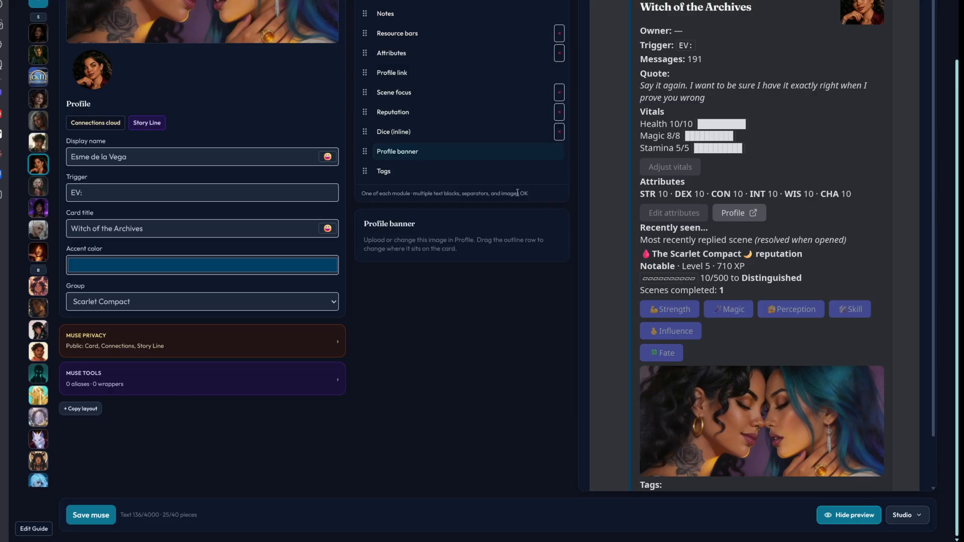
pyautogui.click(384, 172)
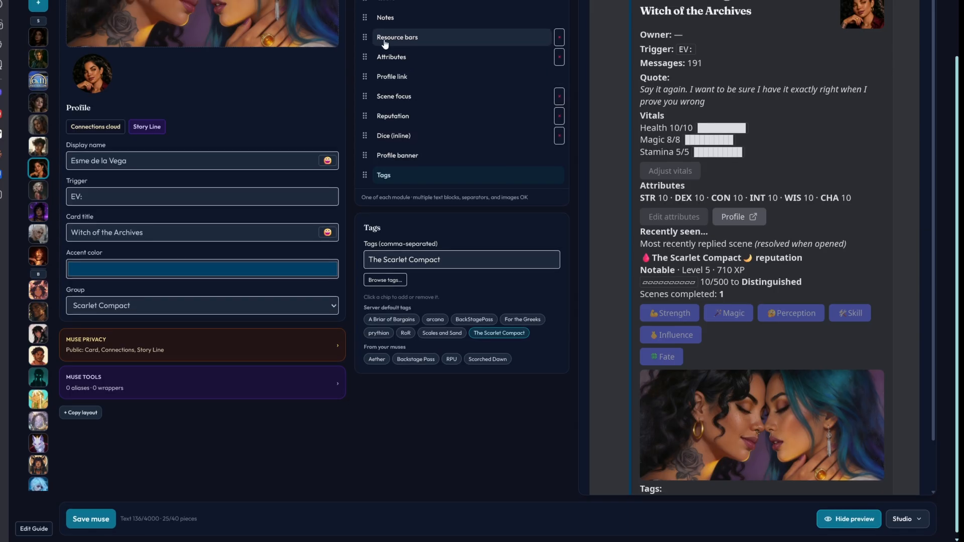
# Reorder the card outline so Scene focus sits above Resource bars and Notes sits between Profile link and Reputation.
pyautogui.scroll(2, 384, 61)
pyautogui.click(385, 126)
pyautogui.moveTo(365, 123)
pyautogui.mouseDown()
pyautogui.moveTo(363, 189)
pyautogui.moveTo(366, 126)
pyautogui.mouseUp()
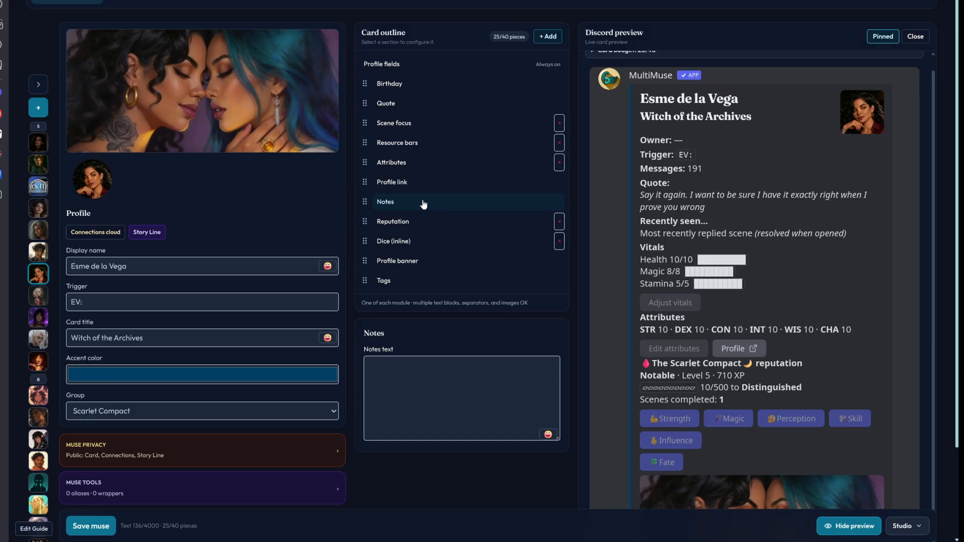
# Shrink the Notes text box to a single-line height and check the lower part of the Discord preview.
pyautogui.scroll(-2, 417, 199)
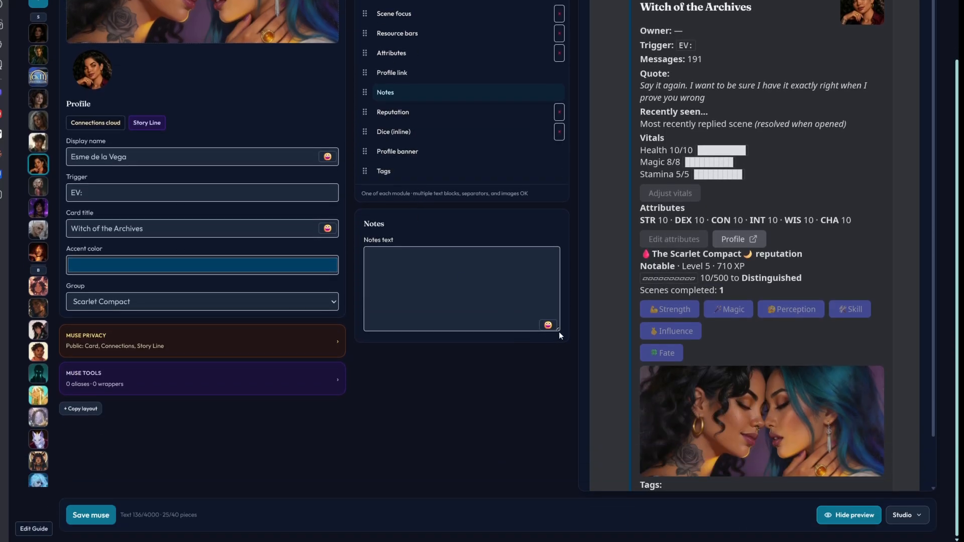
pyautogui.moveTo(557, 329); pyautogui.dragTo(555, 268)
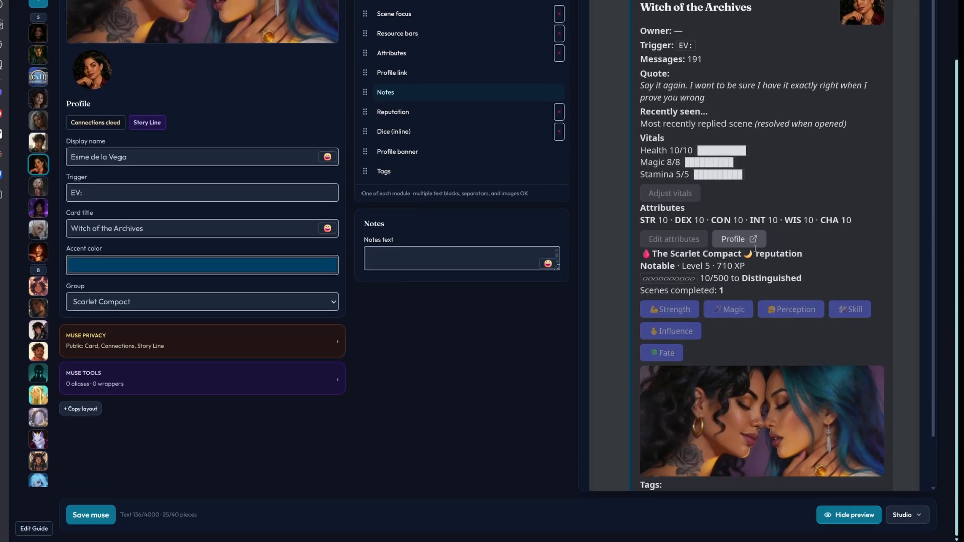
pyautogui.scroll(-1, 727, 253)
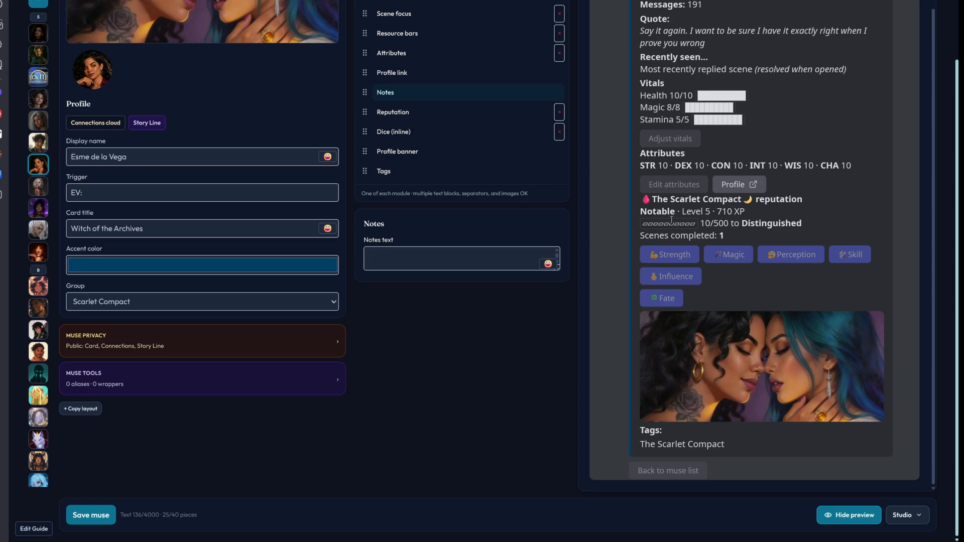
pyautogui.scroll(1, 688, 206)
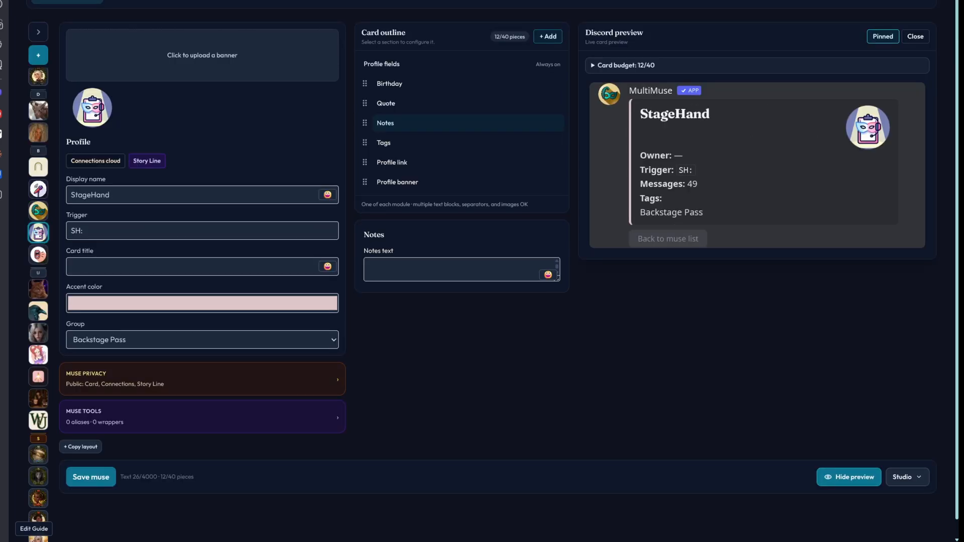
# Open the MultiMuse muse and narrow the browser window until the editor uses its single-column mobile layout.
pyautogui.click(44, 214)
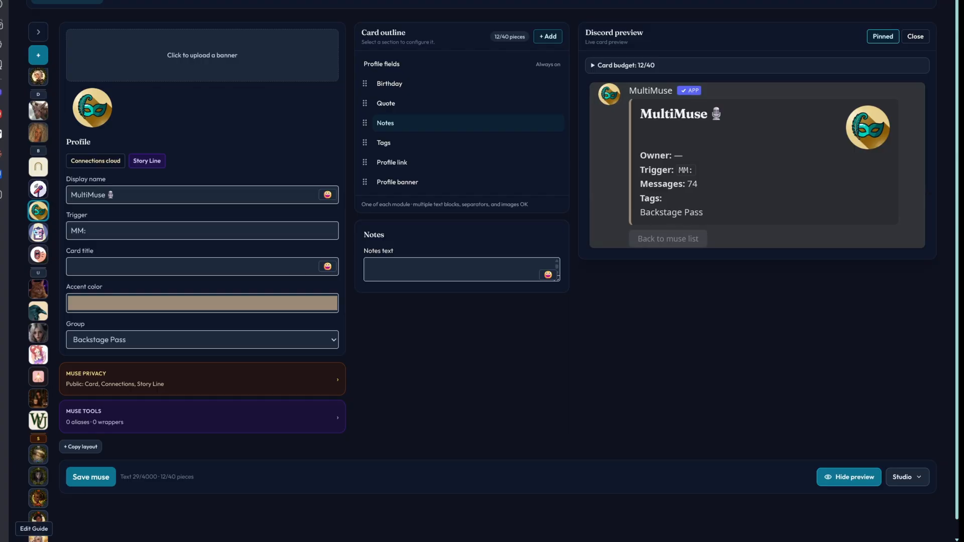
pyautogui.moveTo(960, 206); pyautogui.dragTo(367, 219)
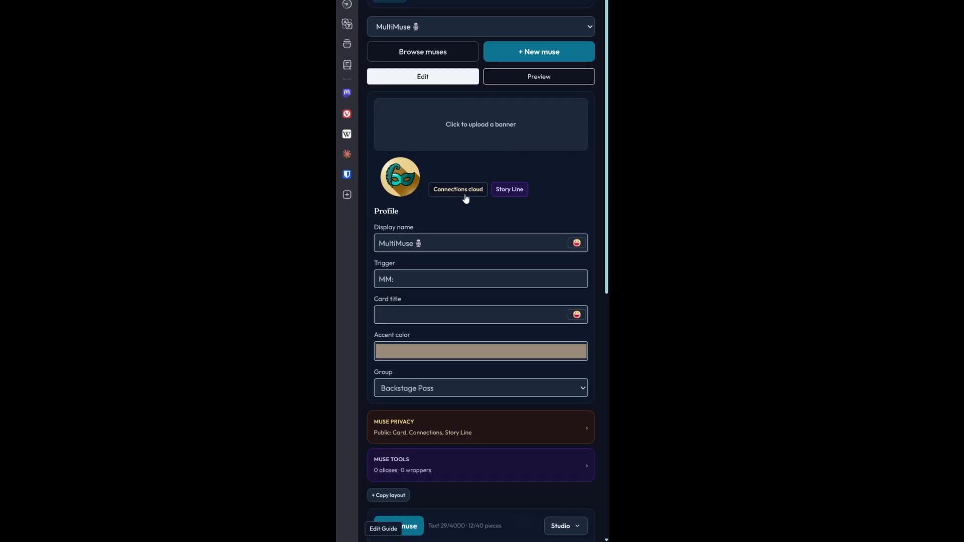
pyautogui.scroll(-8, 465, 196)
pyautogui.scroll(8, 473, 204)
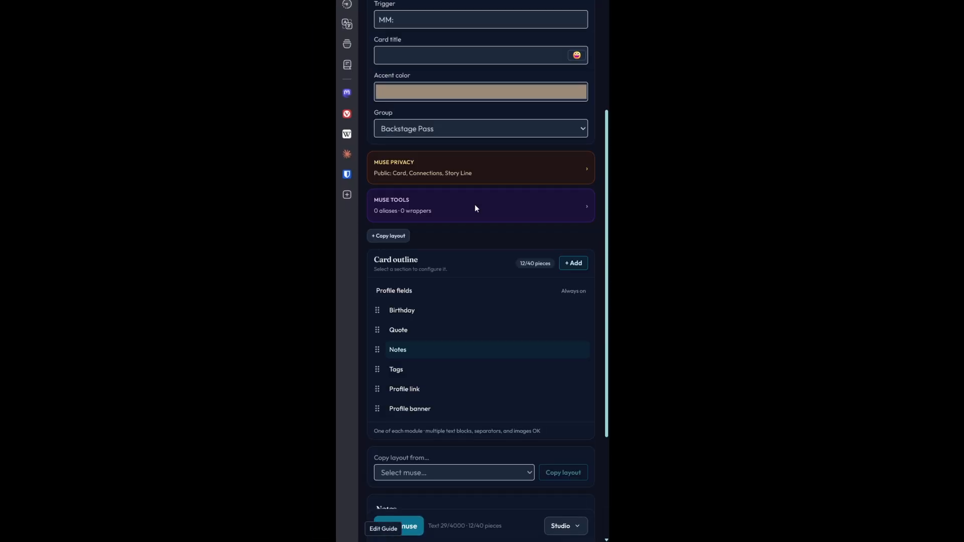
pyautogui.scroll(-5, 476, 206)
pyautogui.scroll(5, 473, 206)
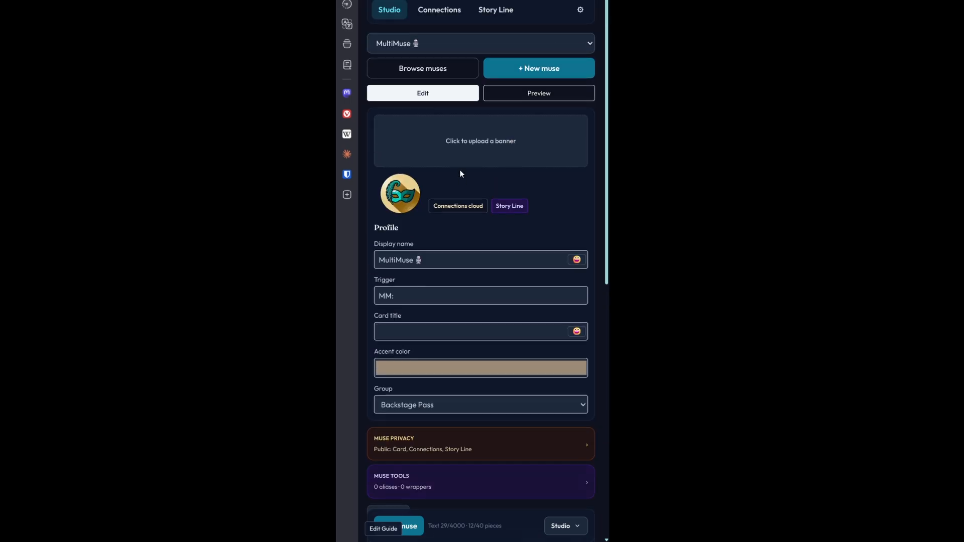
pyautogui.scroll(-2, 469, 140)
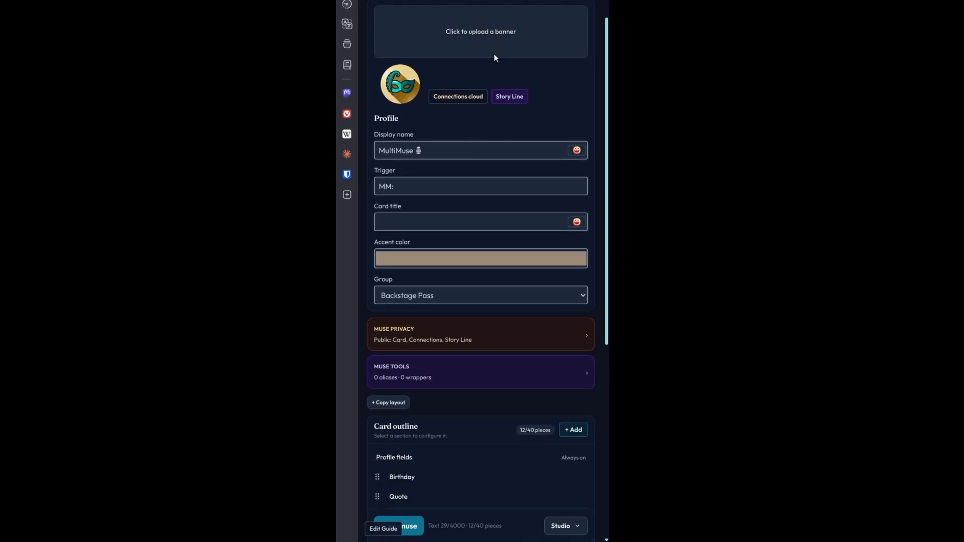
# Browse the muse list in the mobile layout and open The Feywild from the Briar group.
pyautogui.scroll(2, 448, 65)
pyautogui.click(444, 73)
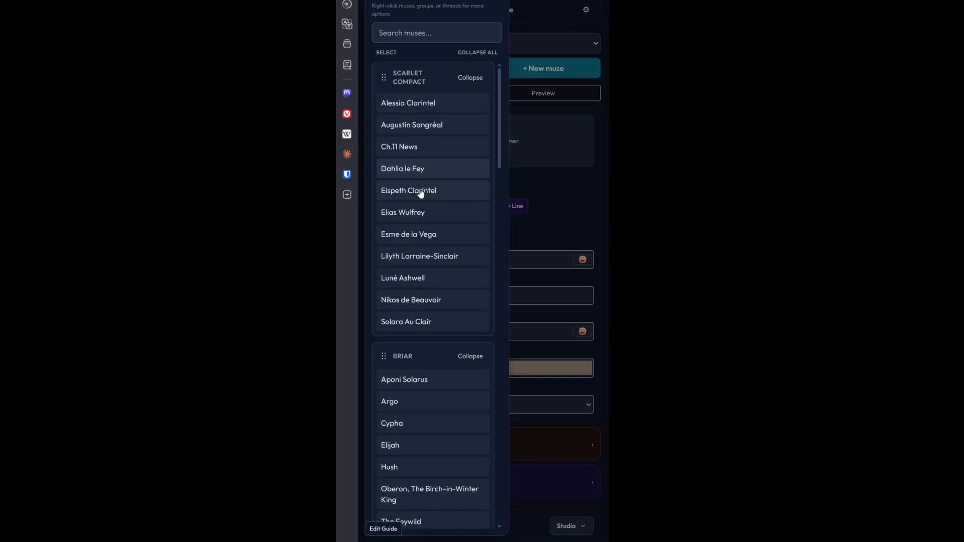
pyautogui.scroll(-4, 414, 251)
pyautogui.click(409, 308)
pyautogui.scroll(-4, 491, 263)
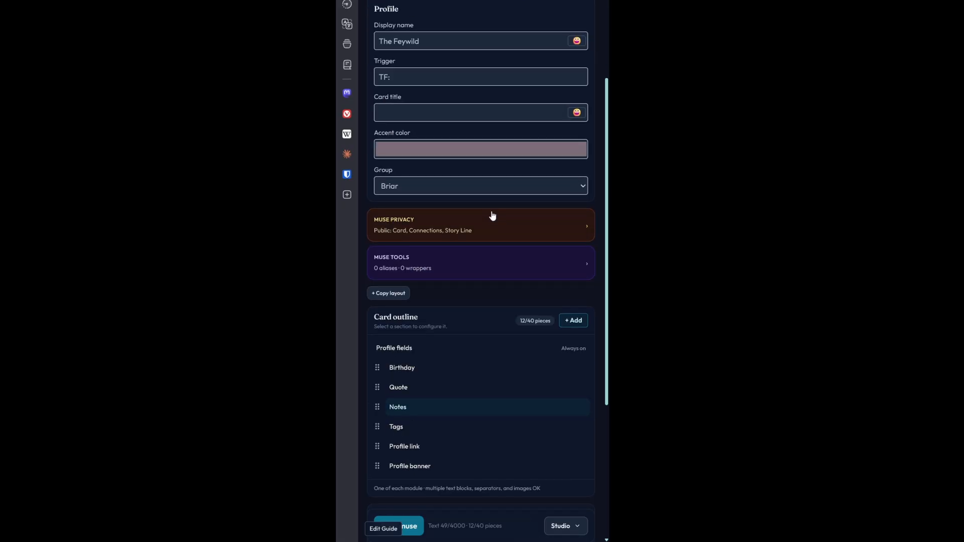